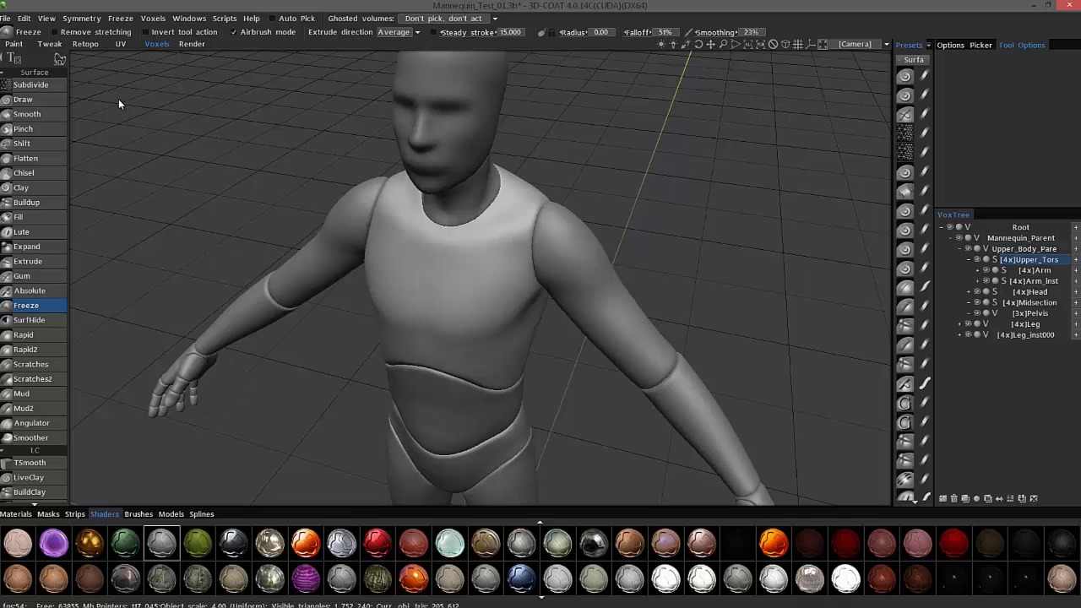
Step: Freeze the mannequin's left chest using a closed spline outline, and clear both the outline and the frozen area
click(59, 59)
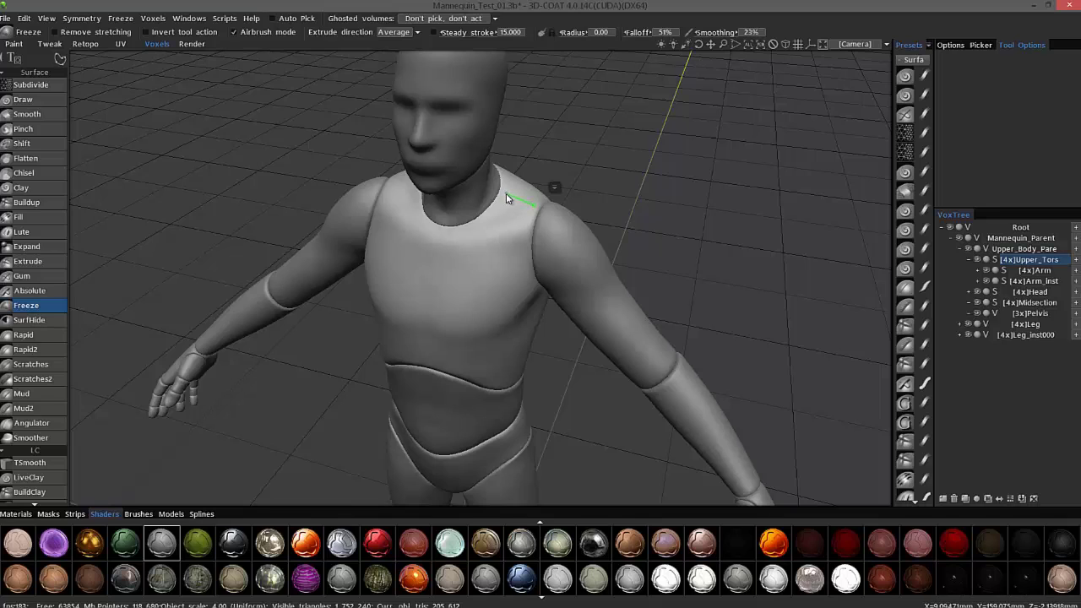
mouse_move(507, 198)
mouse_down()
mouse_move(486, 217)
mouse_move(503, 200)
mouse_up()
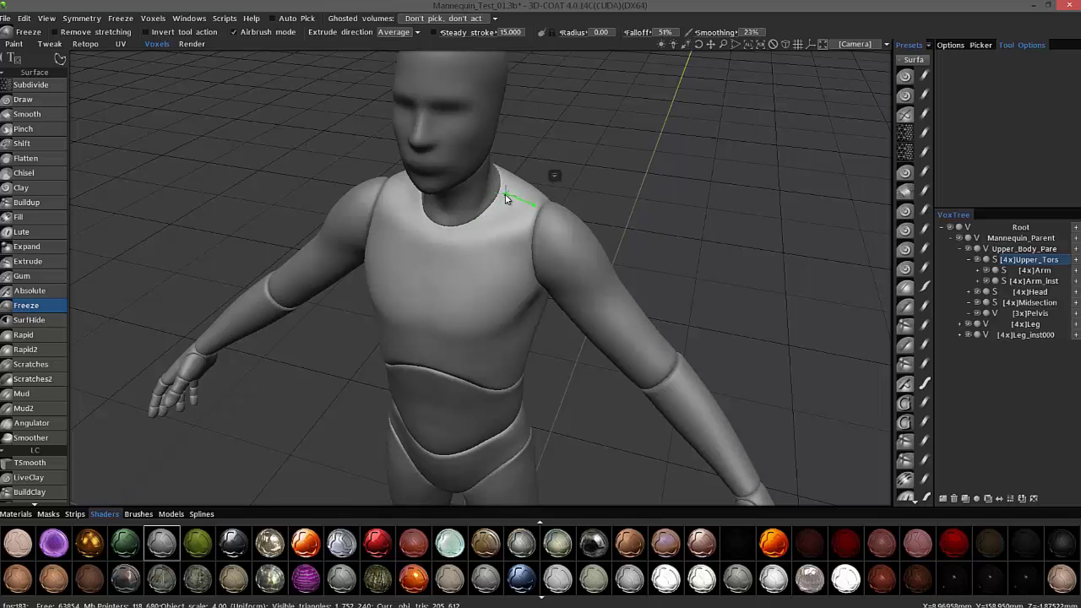
click(432, 273)
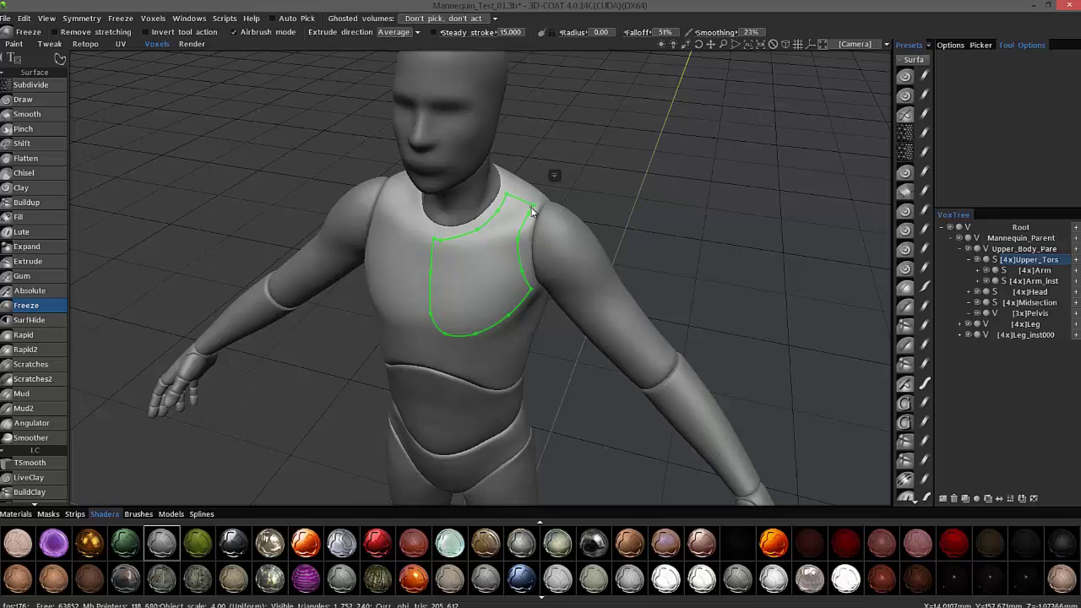
key(Escape)
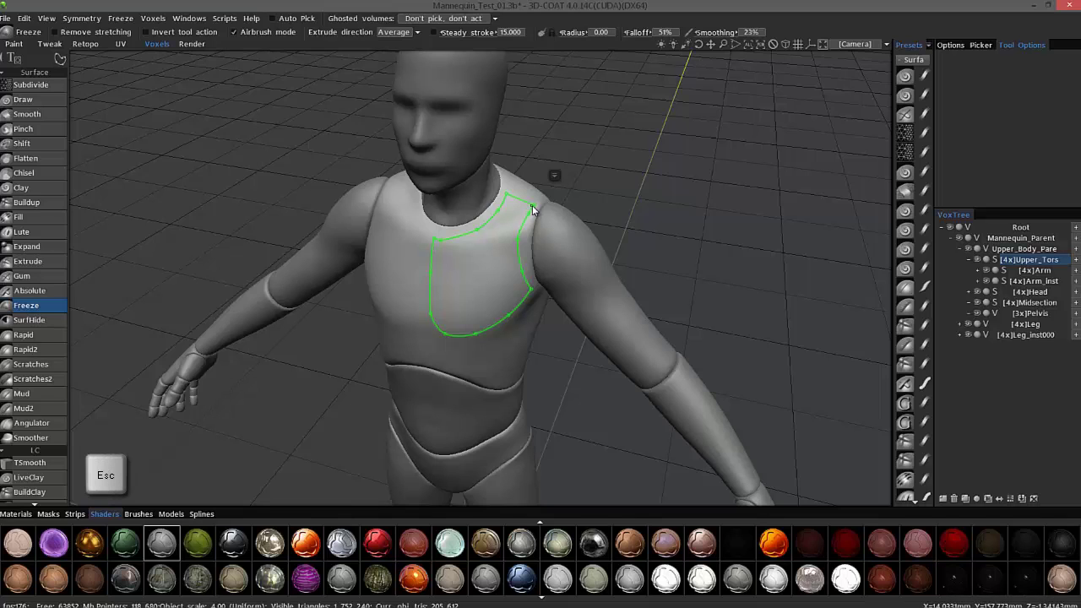
key(Return)
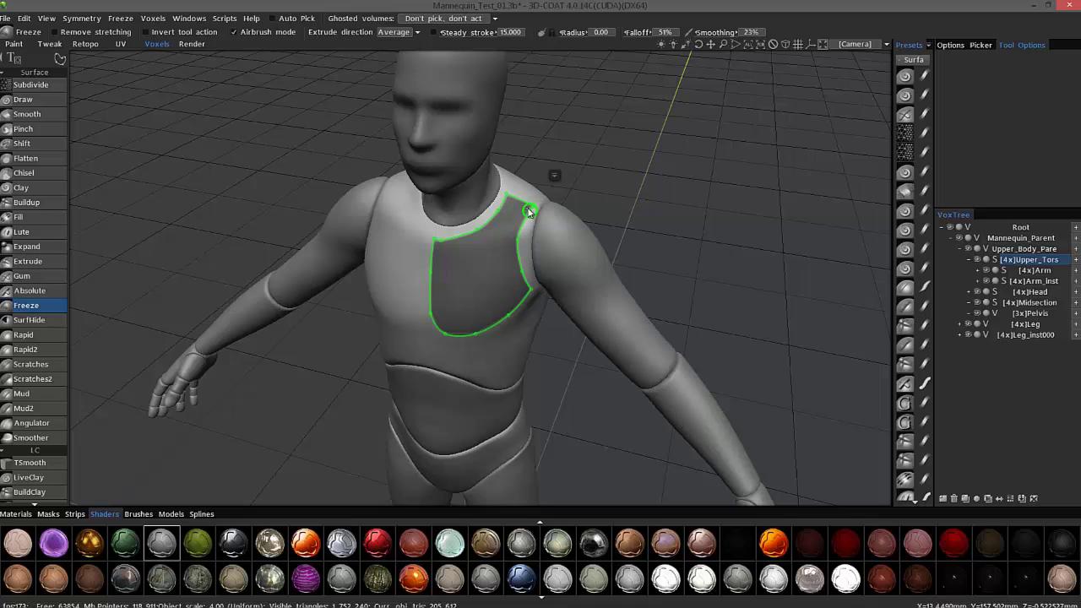
key(Escape)
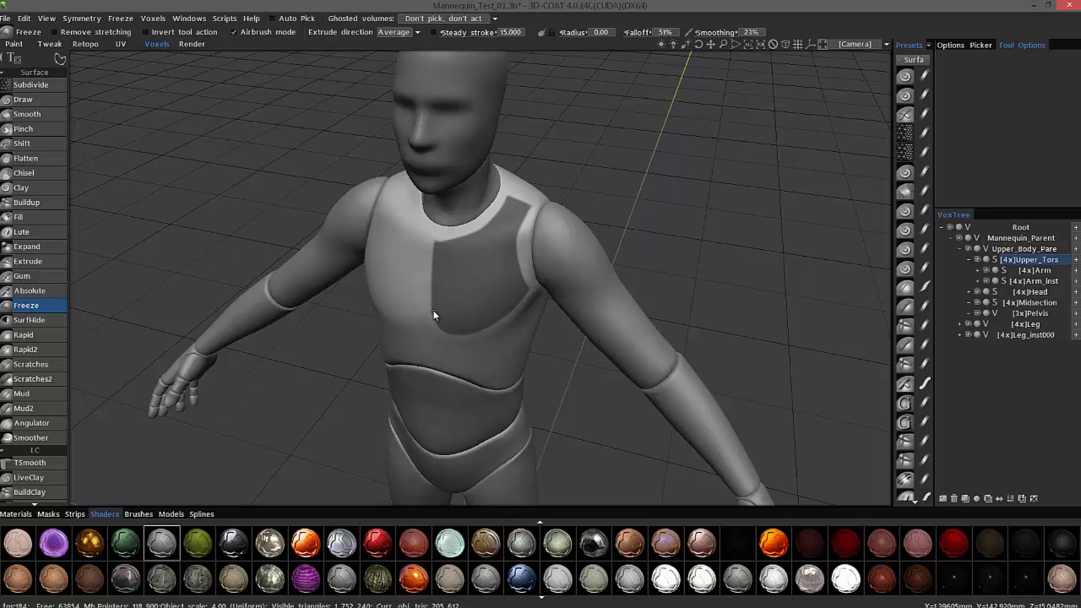
key(ctrl+d)
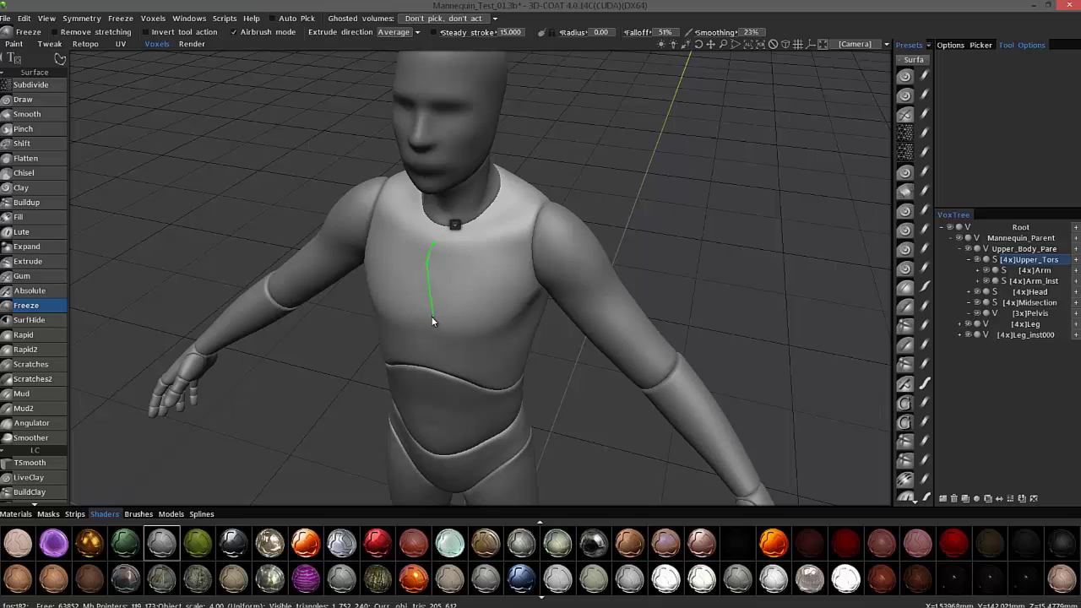
Step: Trace a closed spline from the left chest around the side and back to the front, and freeze the enclosed surface
click(447, 337)
click(493, 328)
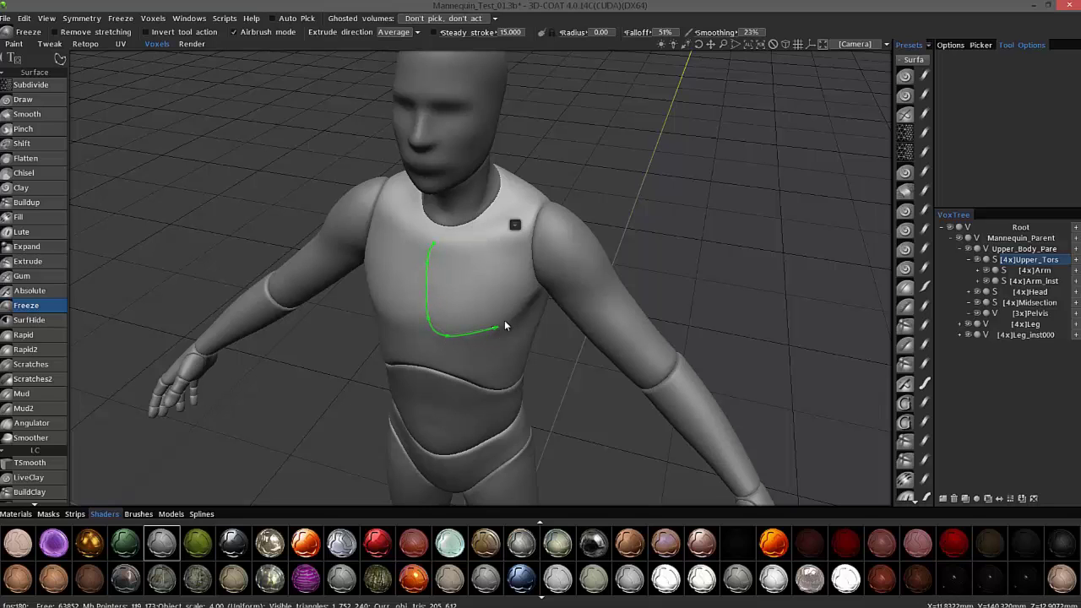
click(520, 306)
click(533, 292)
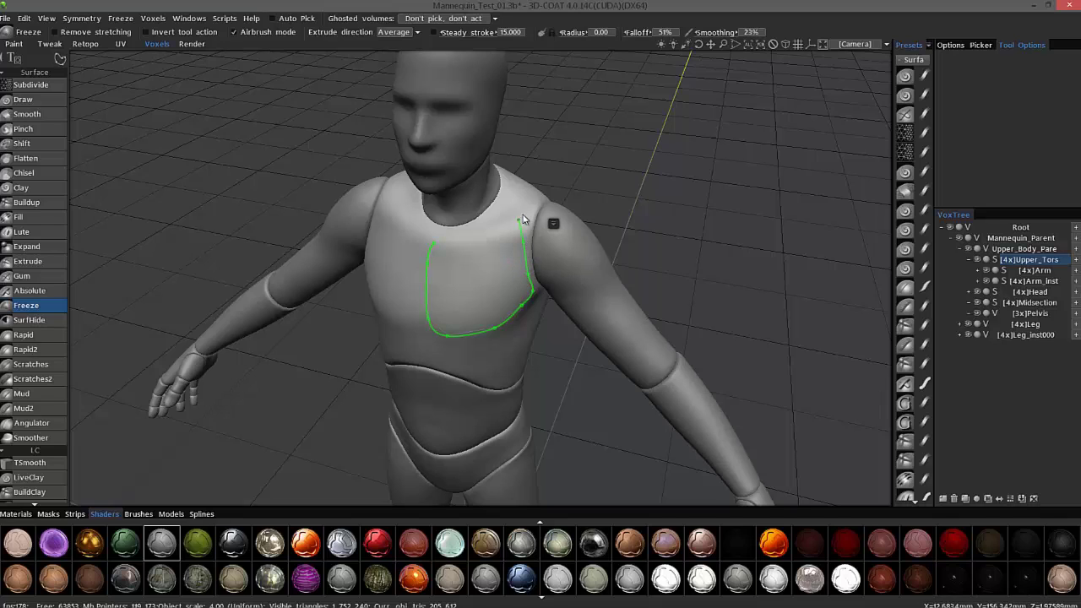
alt+drag(528, 203, 648, 331)
click(649, 327)
click(647, 280)
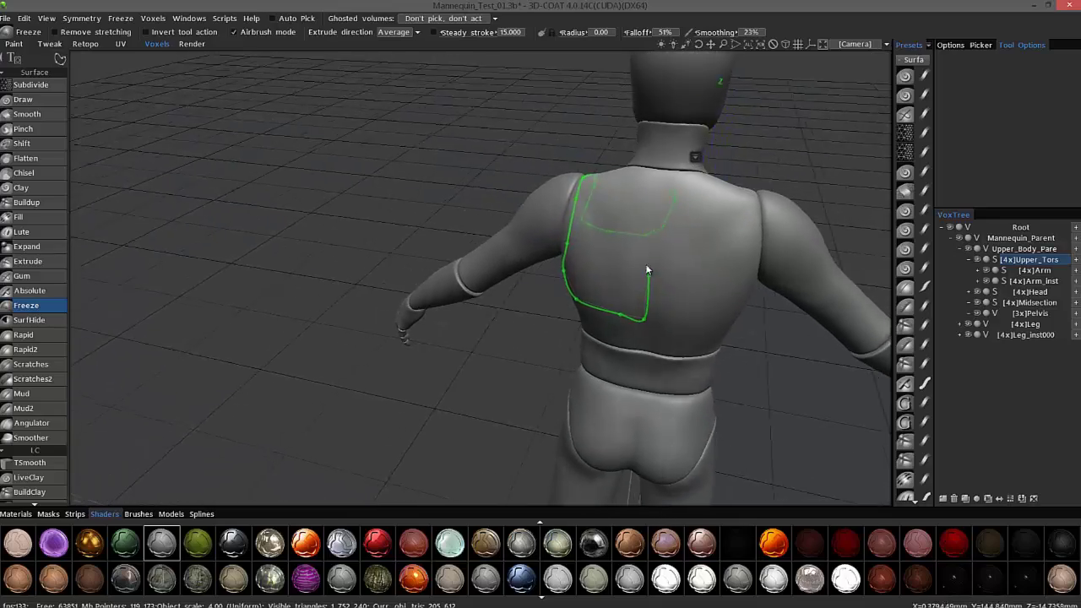
click(654, 226)
click(662, 178)
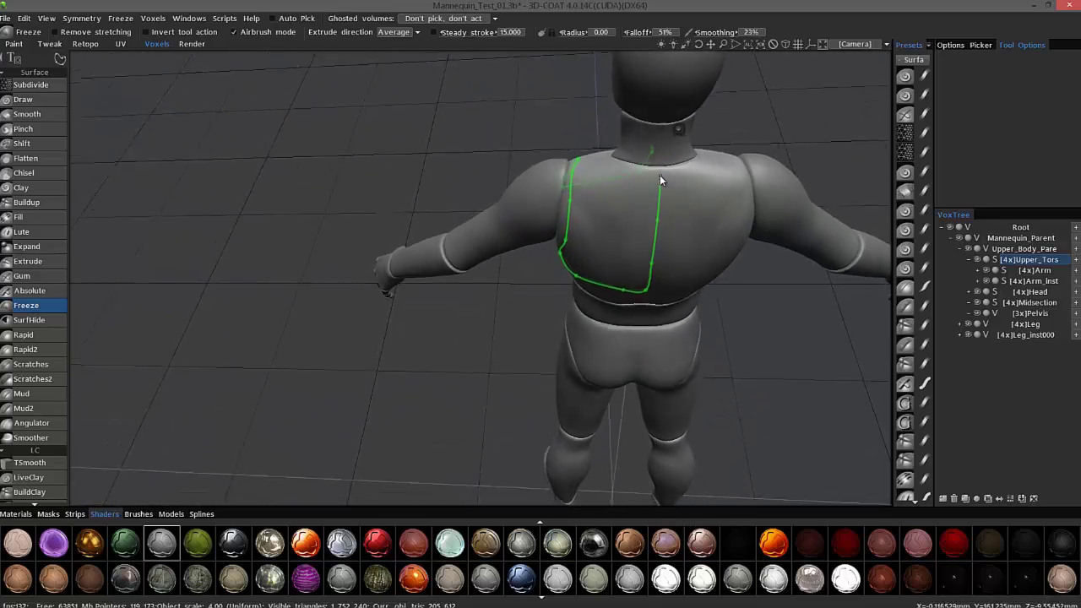
alt+drag(641, 179, 495, 244)
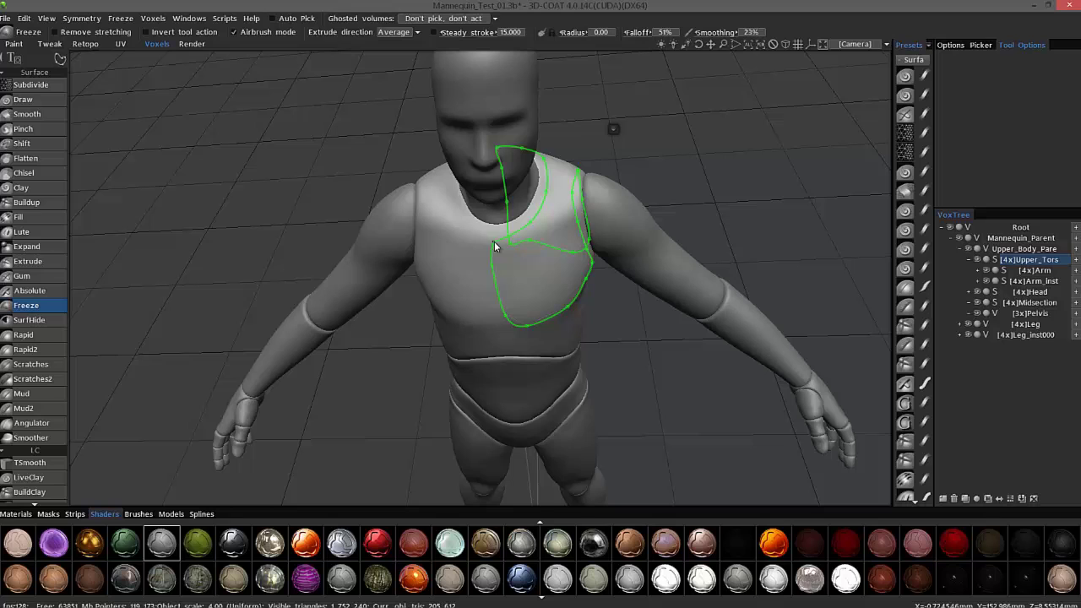
click(493, 242)
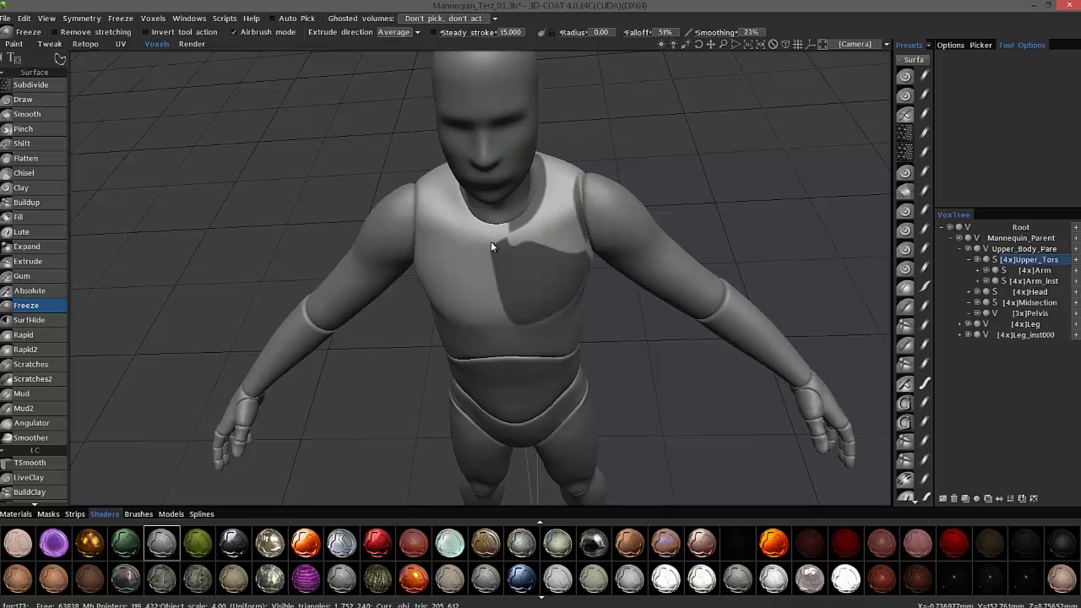
Step: Undo the freeze on the upper torso
alt+drag(526, 254, 461, 227)
key(ctrl+z)
key(ctrl+z)
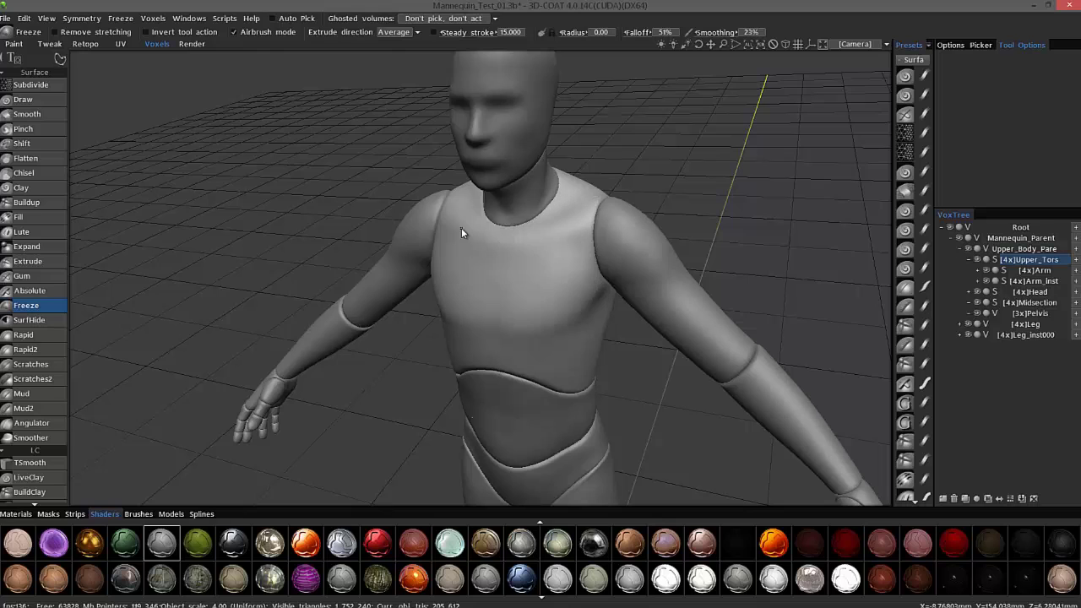
Step: Change the stroke mode from the thin closed spline to the thick tube-style closed spline and restore the outline around the left torso
alt+drag(582, 207, 499, 248)
alt+drag(466, 282, 533, 293)
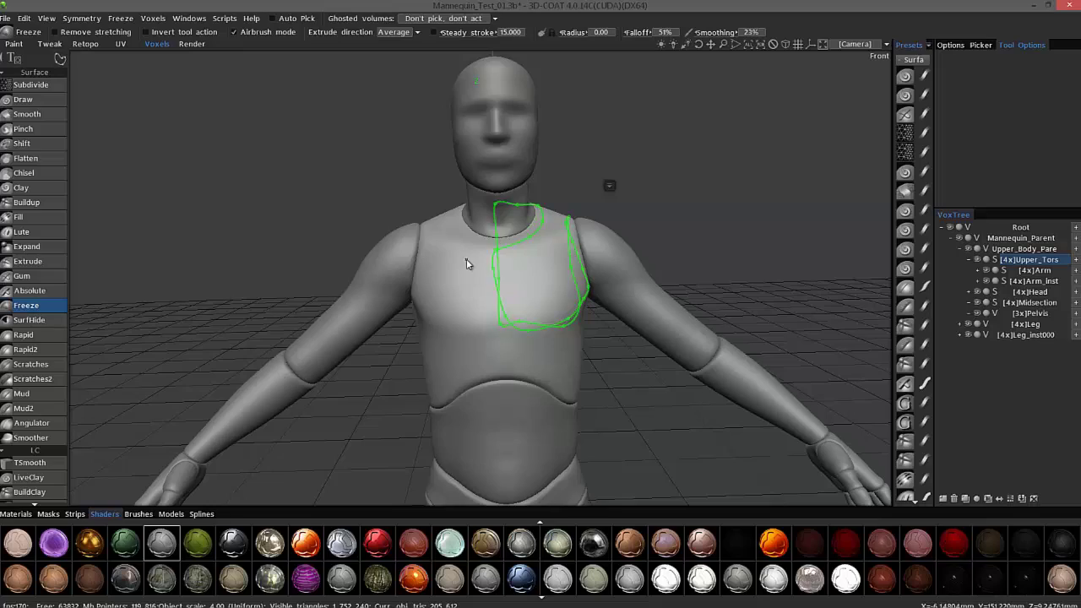
alt+drag(467, 259, 589, 205)
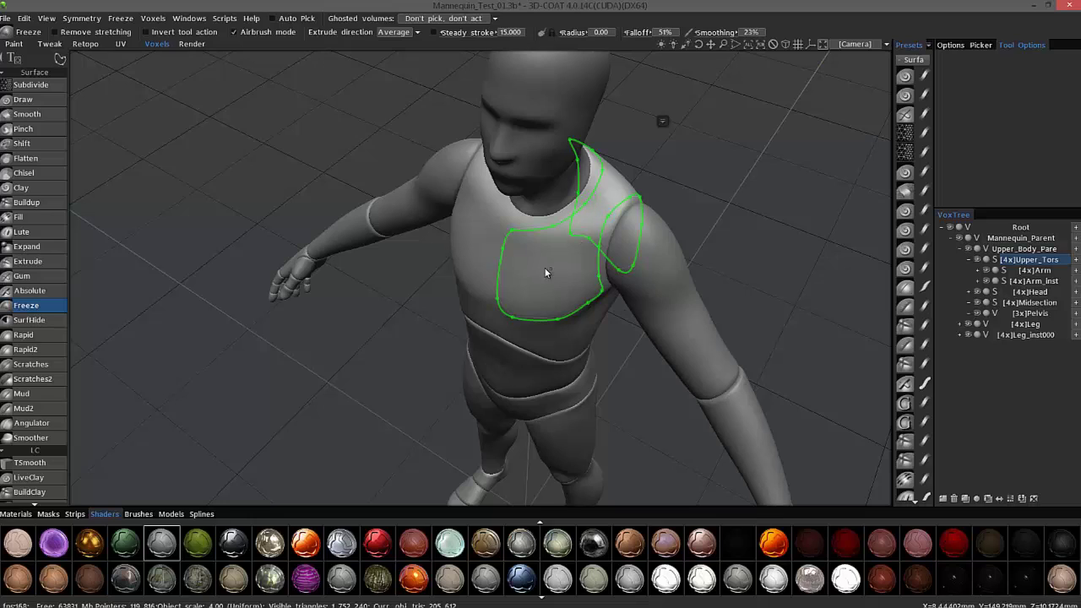
mouse_move(545, 272)
alt+mouse_down()
mouse_move(514, 284)
mouse_move(553, 204)
mouse_move(591, 257)
mouse_move(518, 165)
mouse_move(577, 257)
mouse_move(543, 249)
mouse_move(616, 205)
mouse_move(524, 191)
alt+mouse_up()
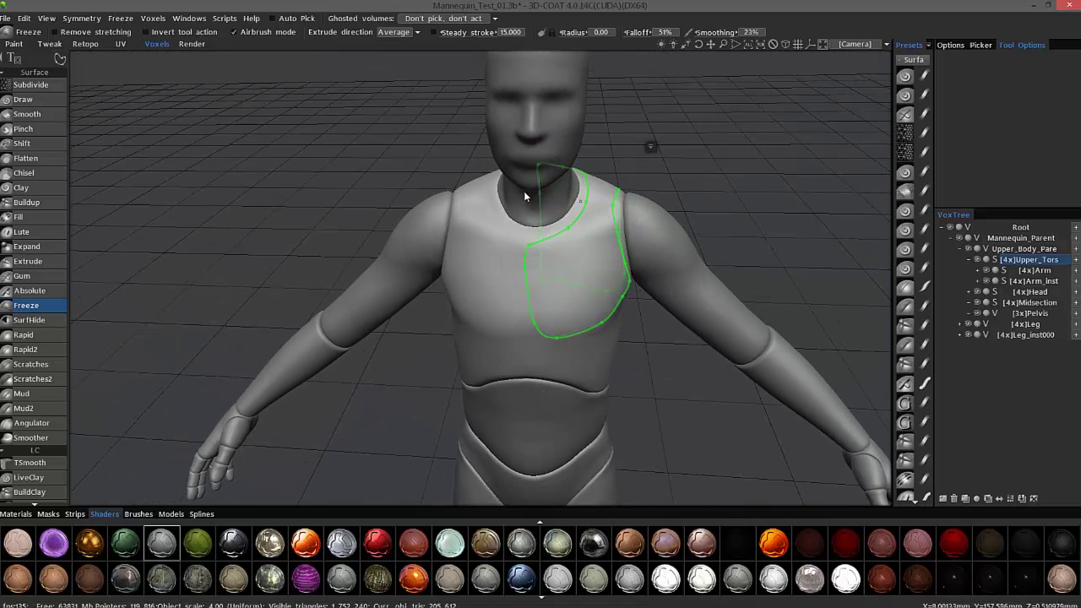
click(59, 60)
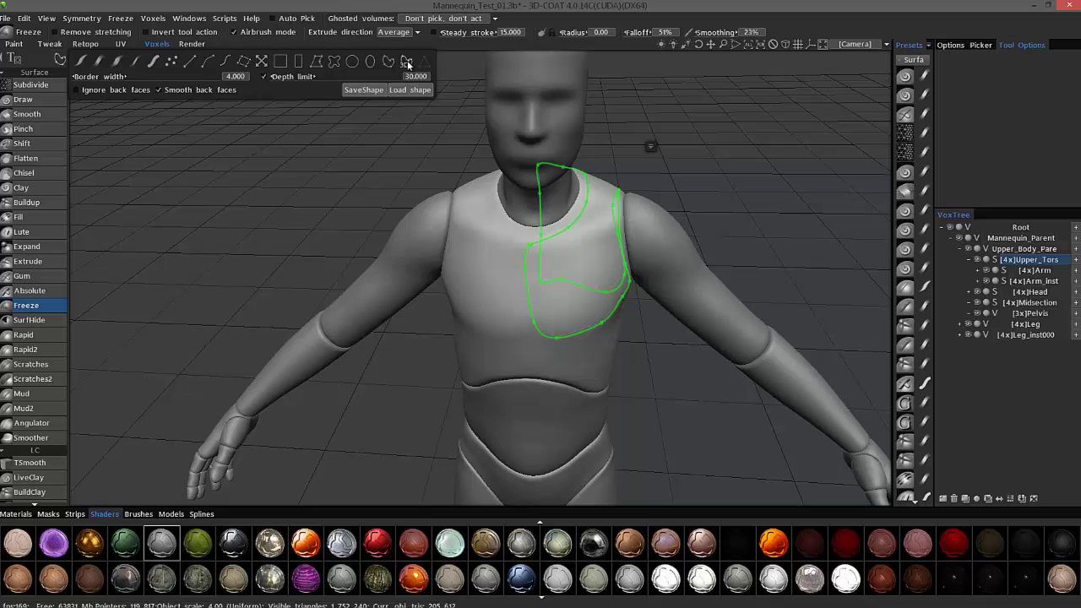
alt+drag(462, 277, 486, 293)
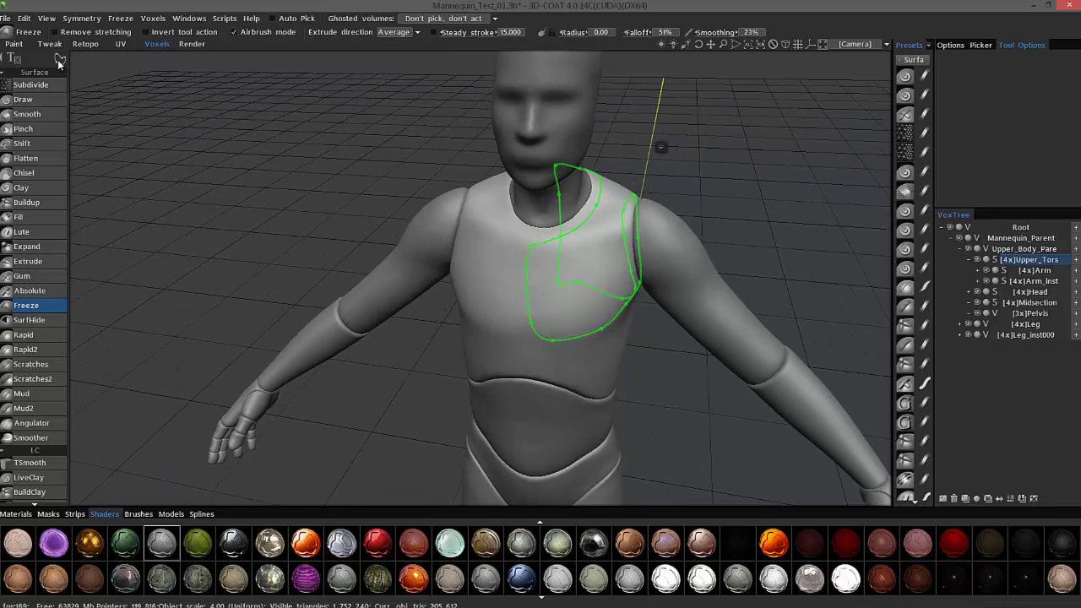
mouse_move(66, 60)
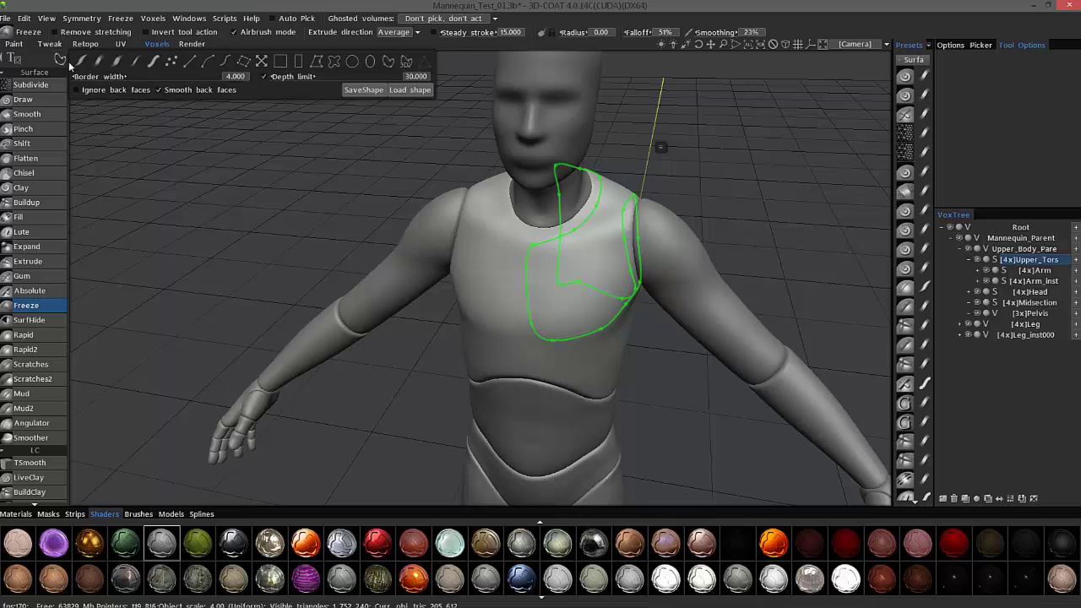
click(406, 64)
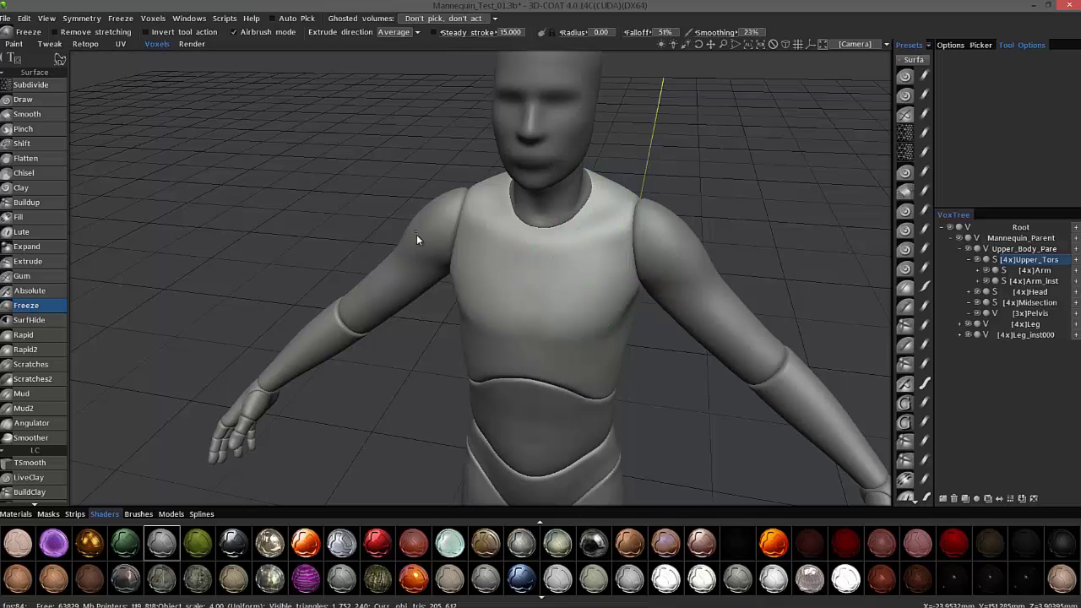
mouse_move(59, 59)
key(ctrl+z)
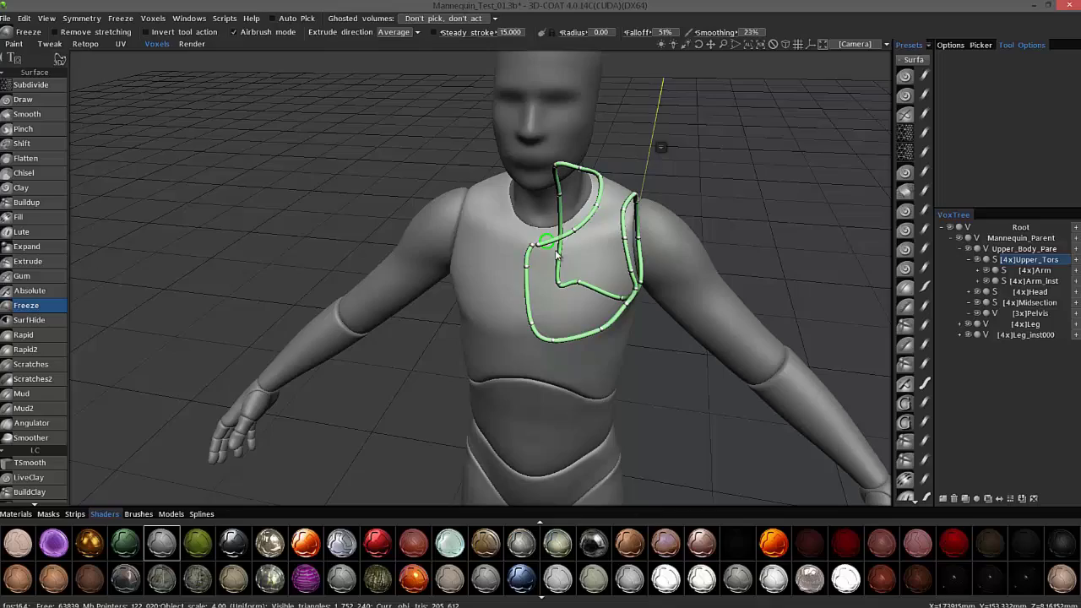
Step: Freeze the area enclosed by the tube-style outline around the left torso, and clear the outline
alt+drag(548, 245, 523, 298)
right_drag(524, 297, 552, 304)
alt+drag(551, 304, 568, 314)
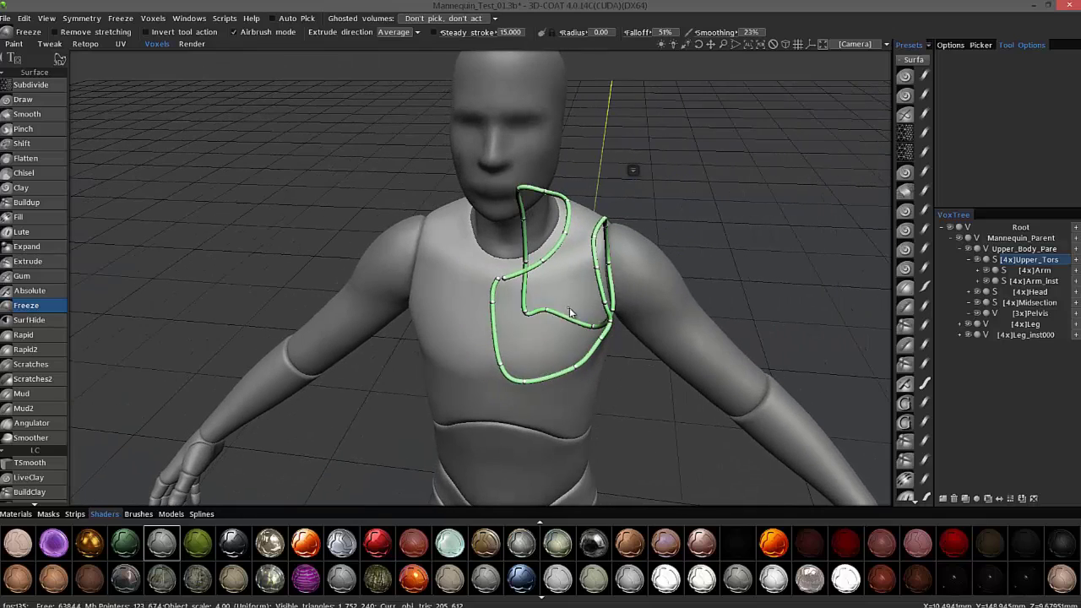
key(Return)
right_drag(572, 320, 507, 281)
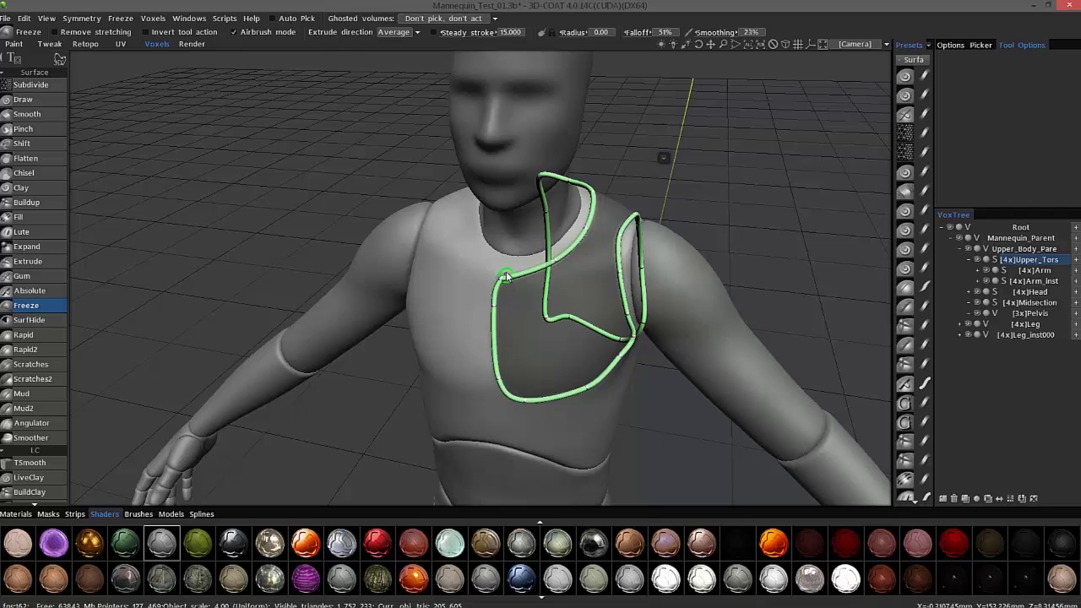
right_drag(486, 264, 528, 295)
key(Escape)
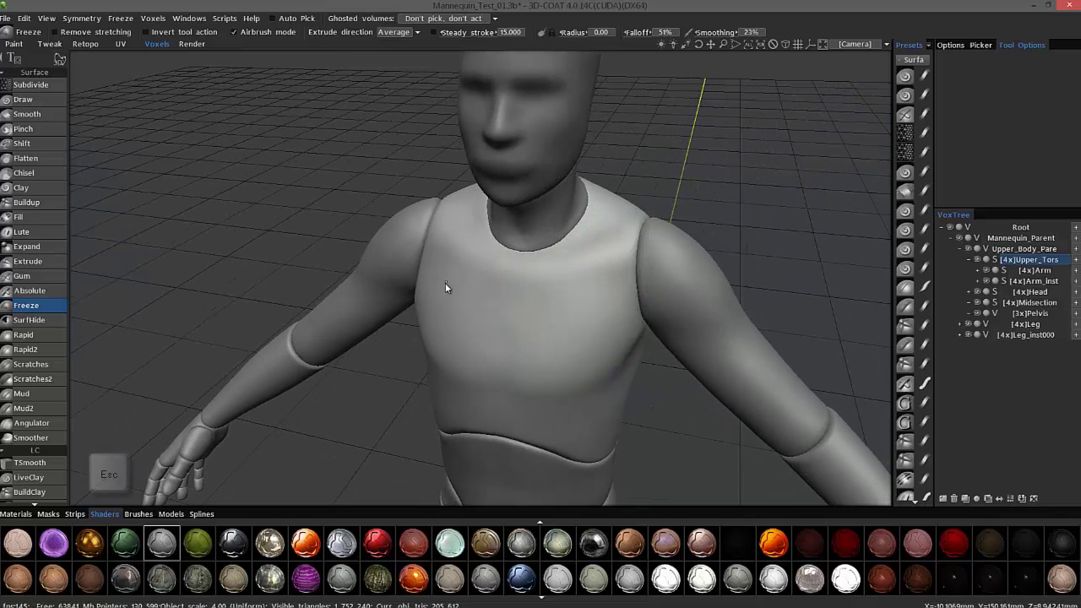
Step: Switch the stroke mode back to the thin closed spline and place a three-point curve down the centre of the chest
right_drag(462, 217, 546, 268)
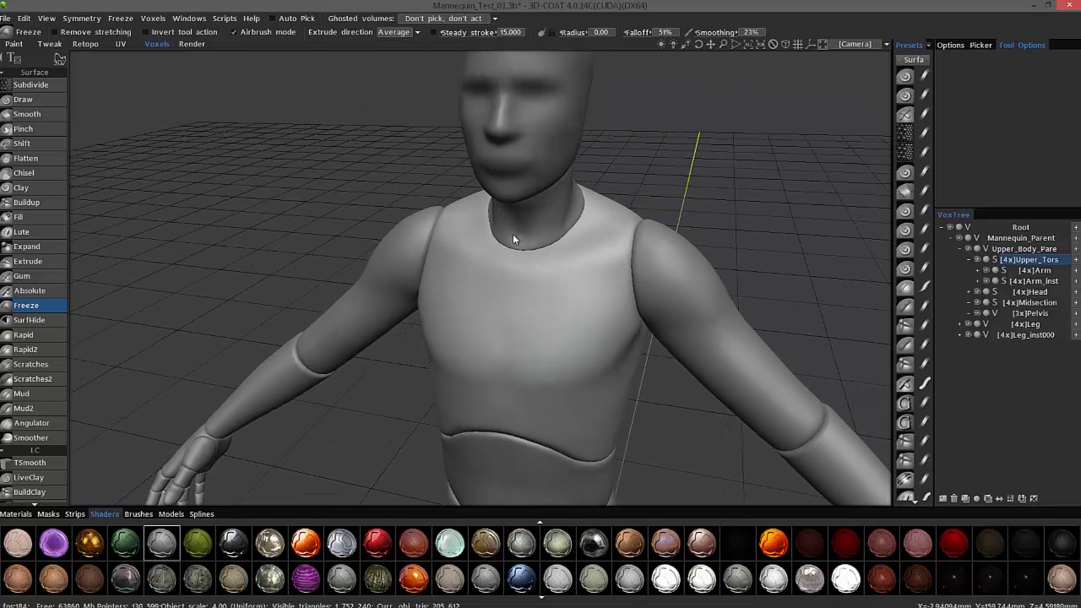
click(60, 62)
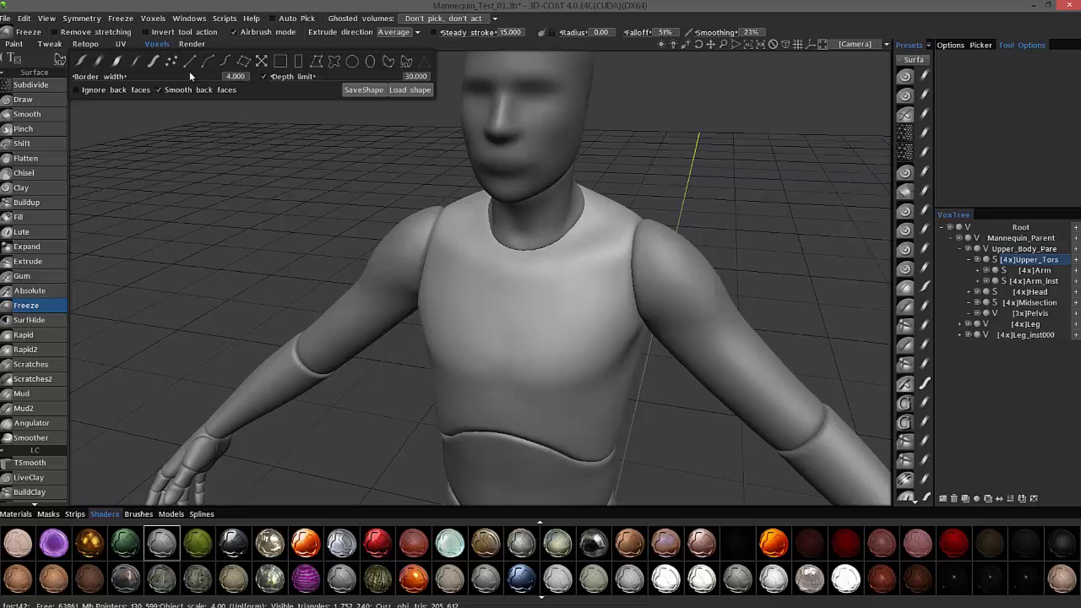
click(387, 64)
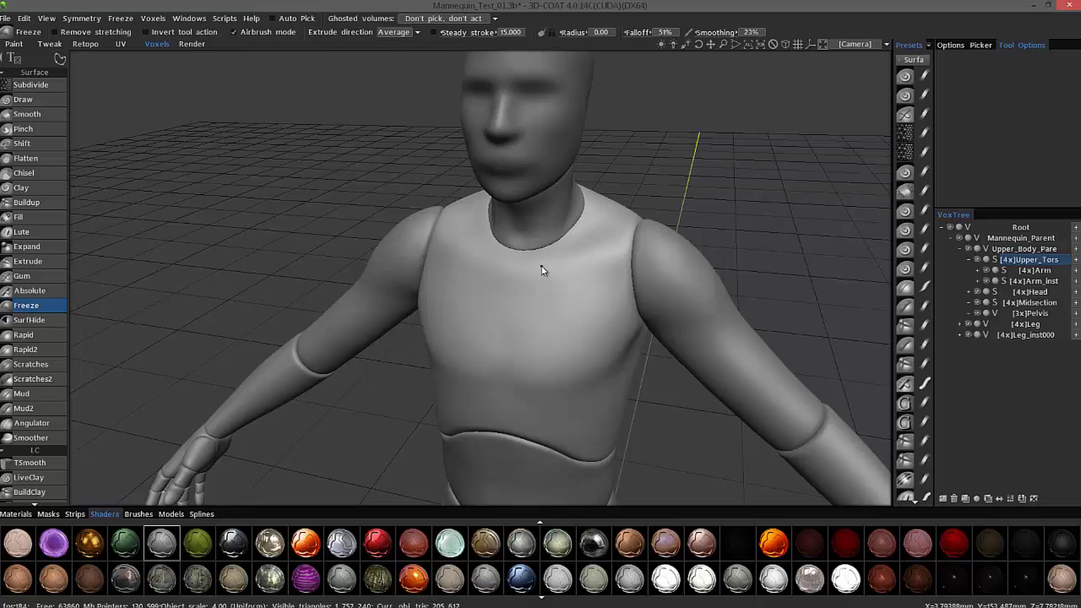
drag(542, 269, 520, 280)
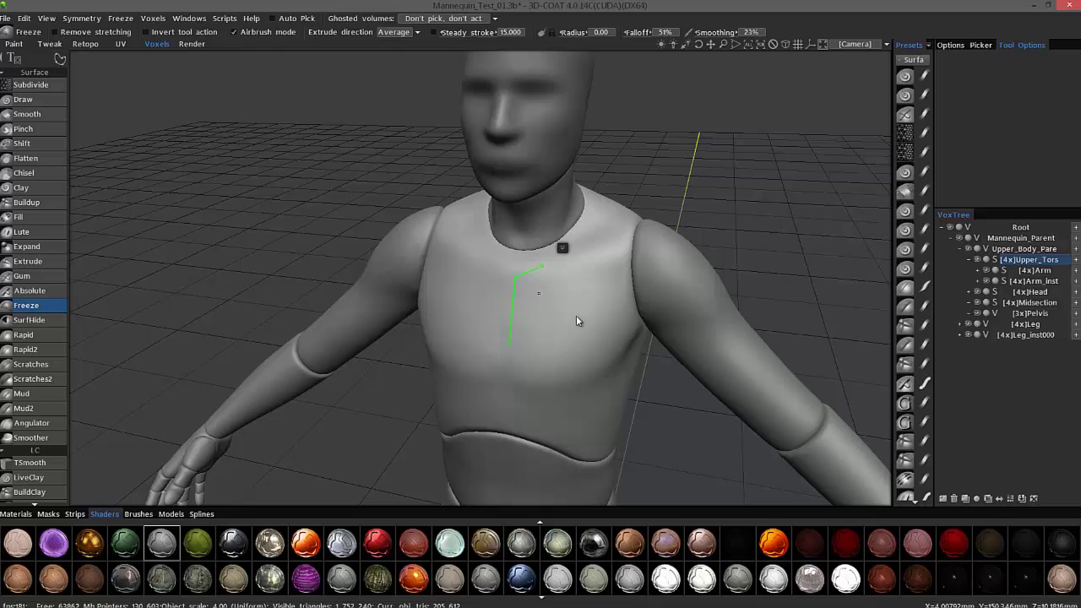
Step: Round the curve at its middle point, reshape it by moving that point sideways and back, and clear the curve
right_click(516, 279)
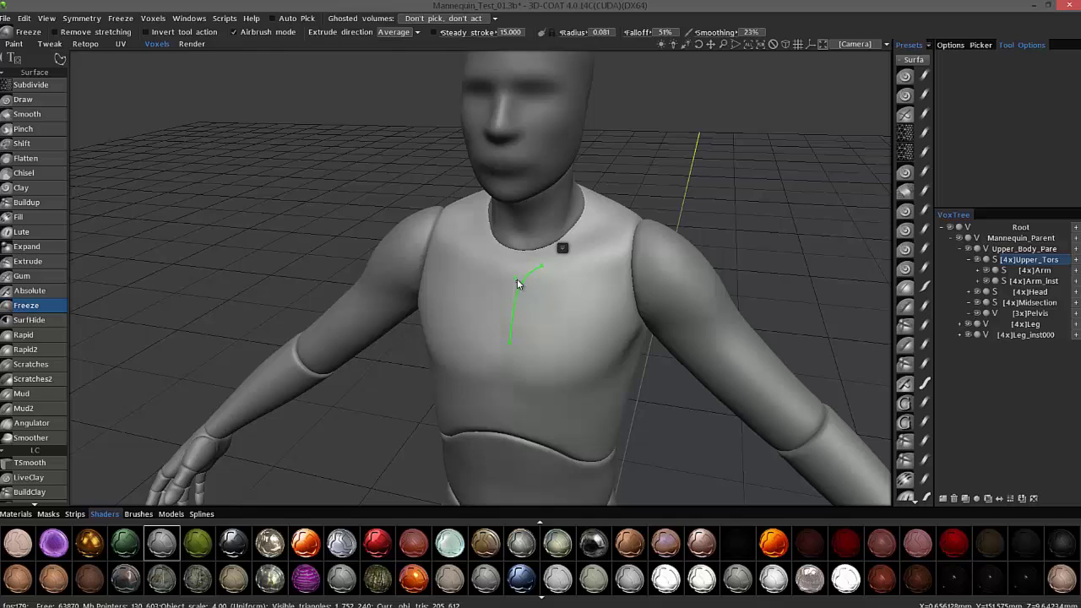
mouse_move(516, 279)
mouse_down()
mouse_move(492, 280)
mouse_move(502, 267)
mouse_move(485, 279)
mouse_up()
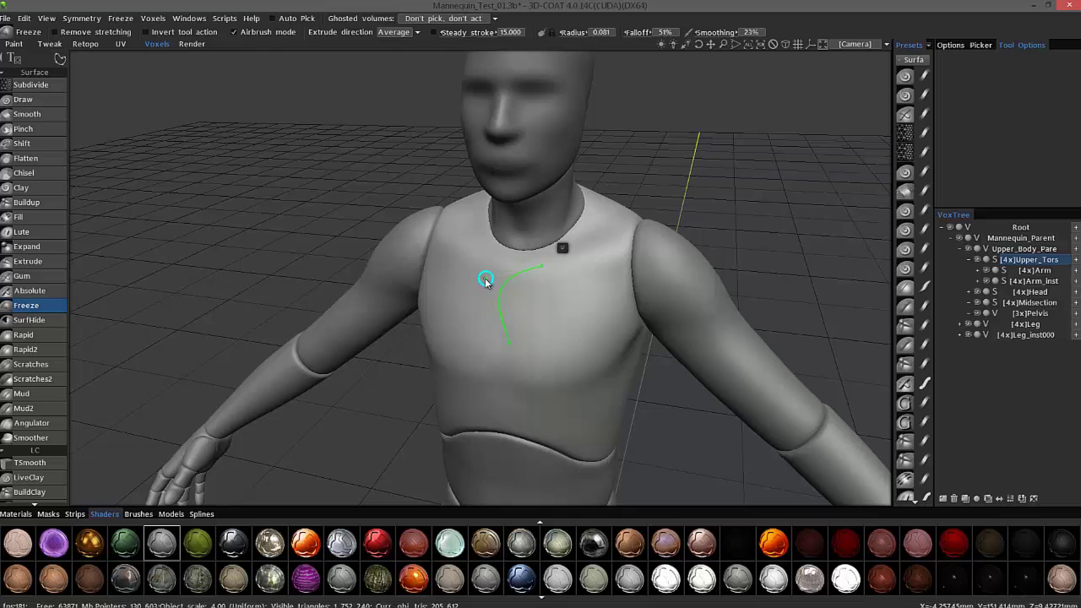
drag(485, 279, 513, 286)
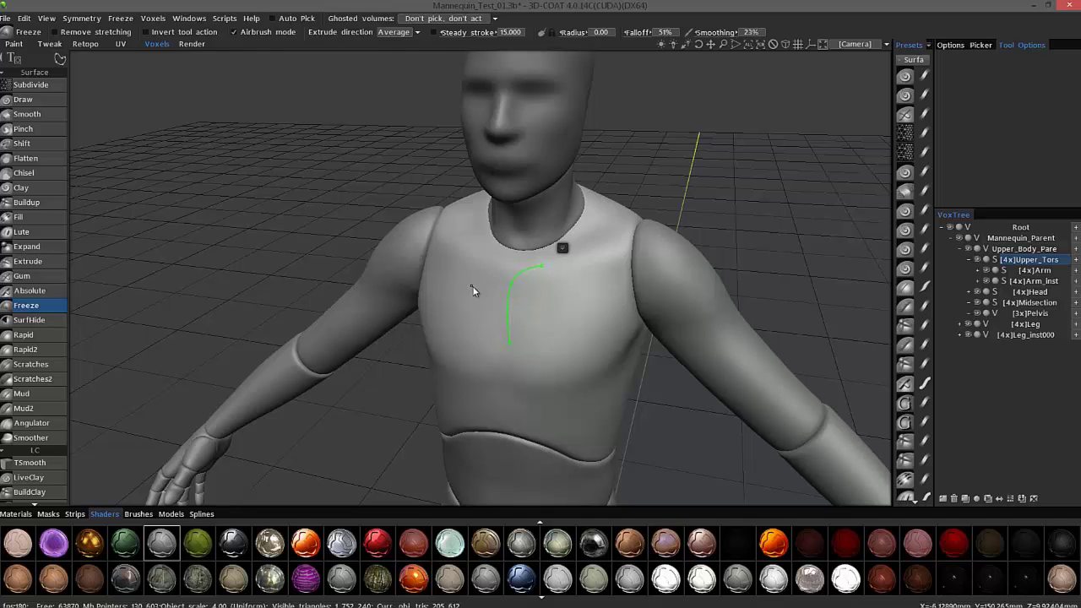
key(Escape)
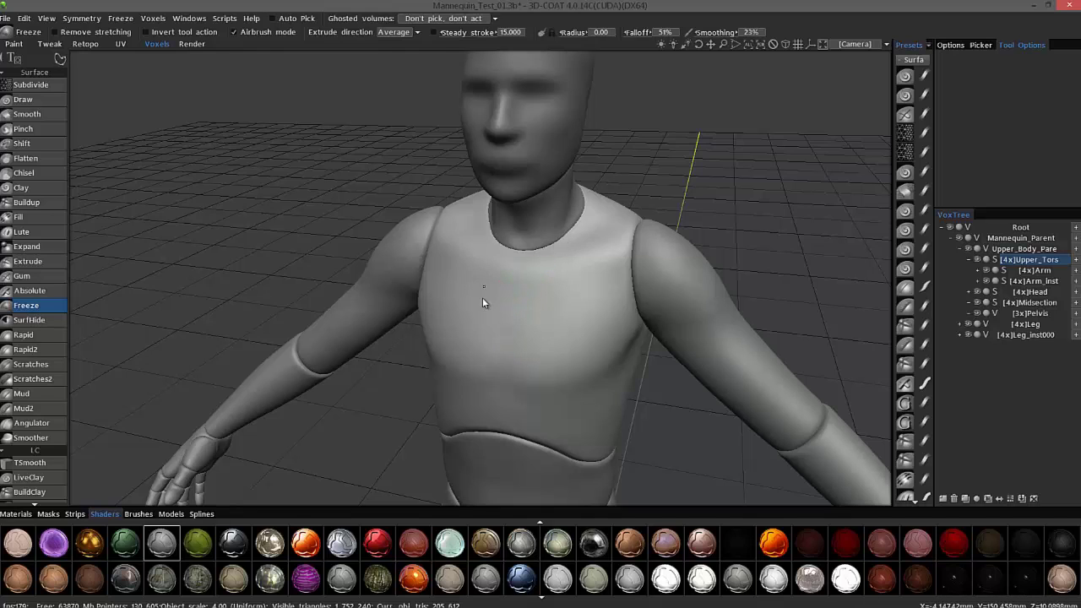
Step: Start a closed spline on the upper left chest, and view its points table, closing it without changes
click(536, 270)
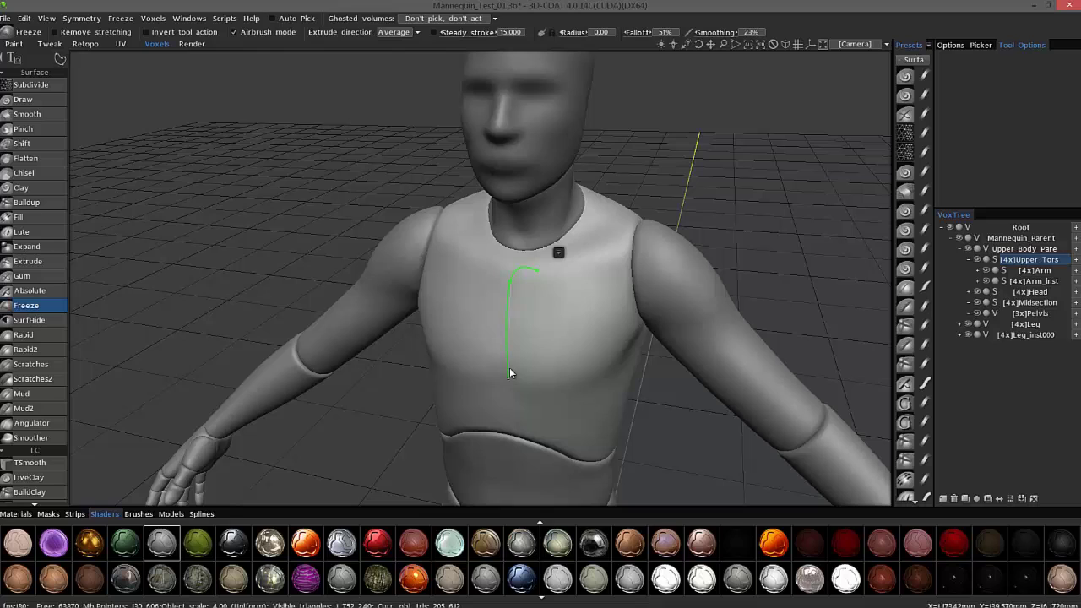
right_click(559, 255)
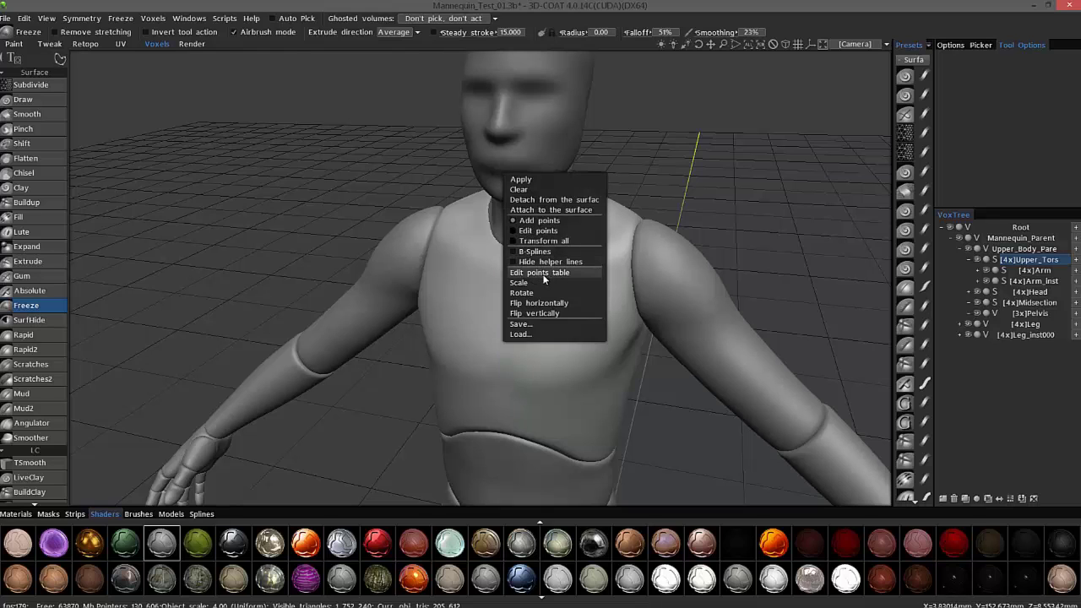
click(542, 272)
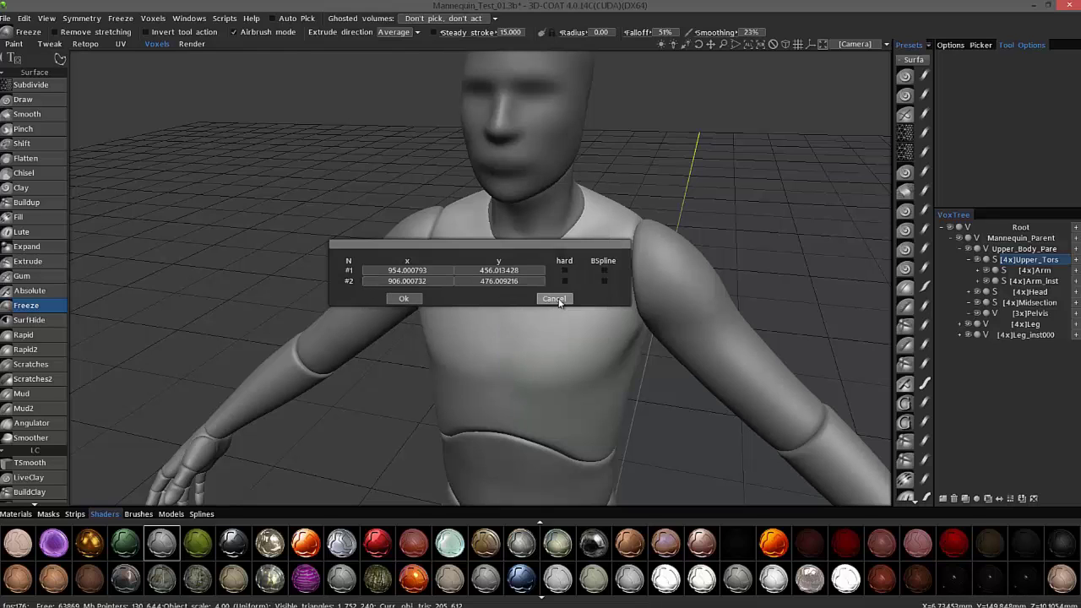
click(555, 299)
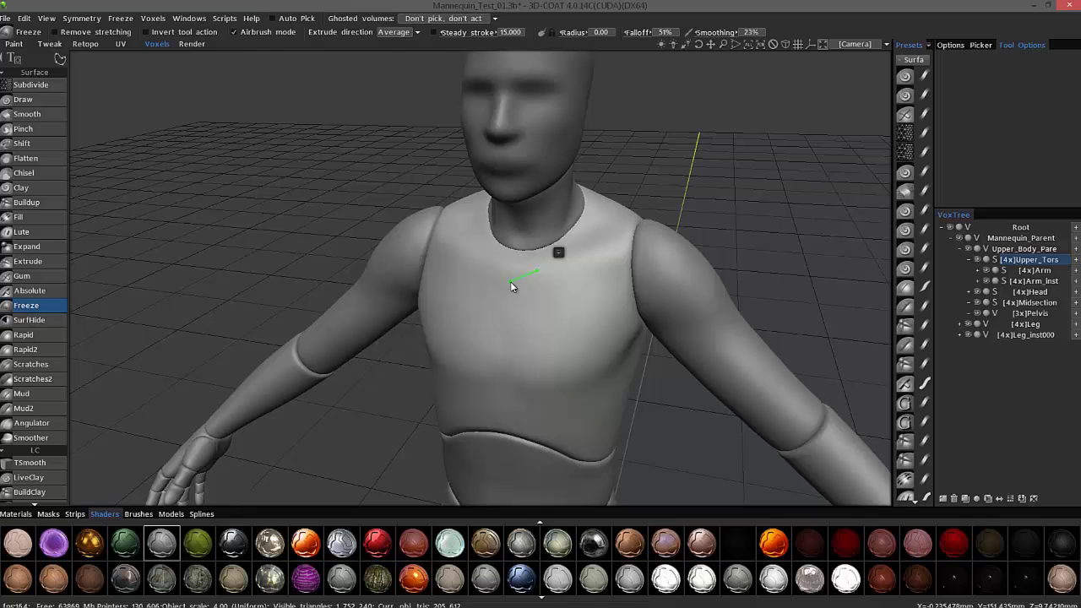
Step: Outline the left chest plate with spline points down the sternum, under the pectoral, up along the armhole to the shoulder and back along the neckline
click(504, 310)
click(511, 374)
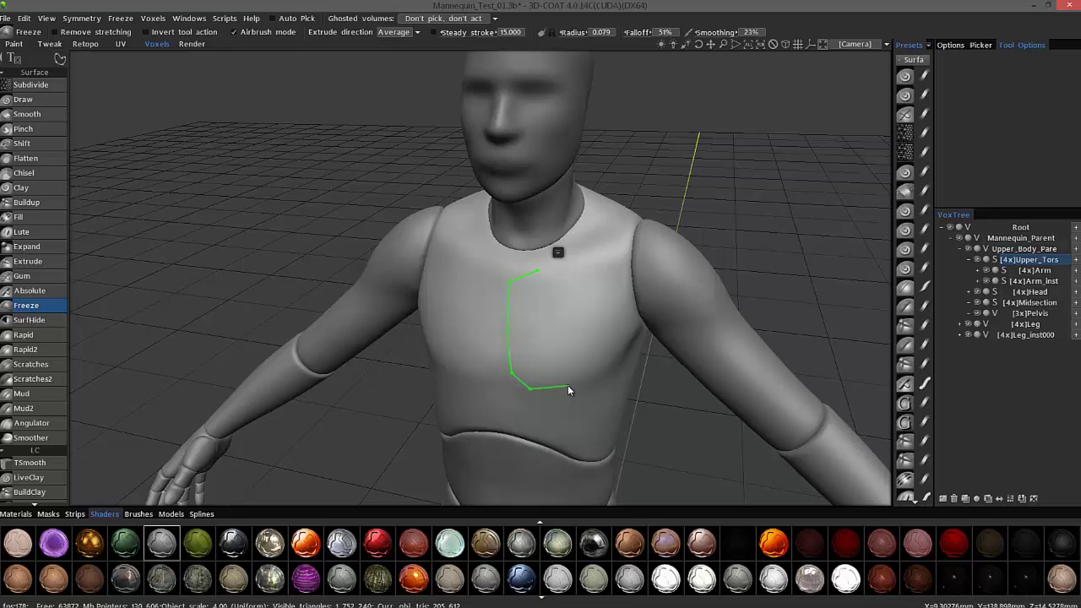
click(568, 385)
click(610, 361)
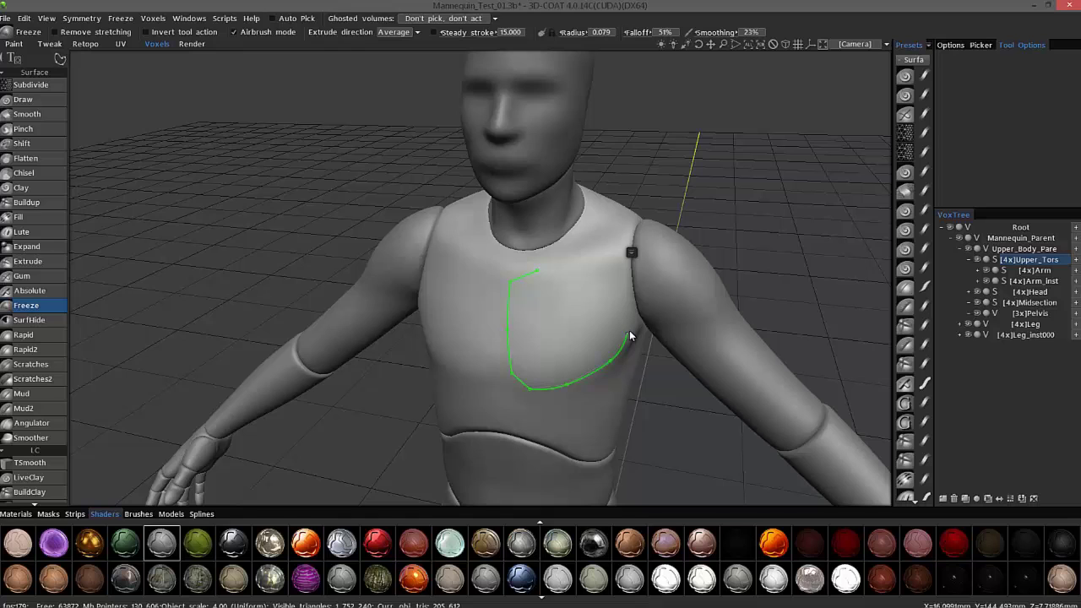
click(634, 326)
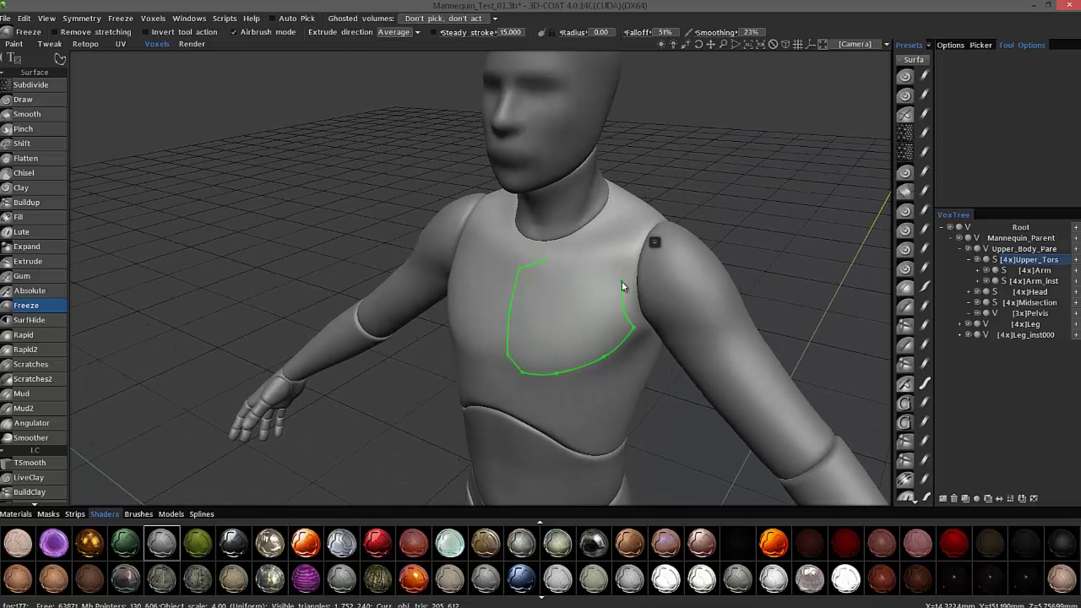
right_drag(623, 253, 633, 228)
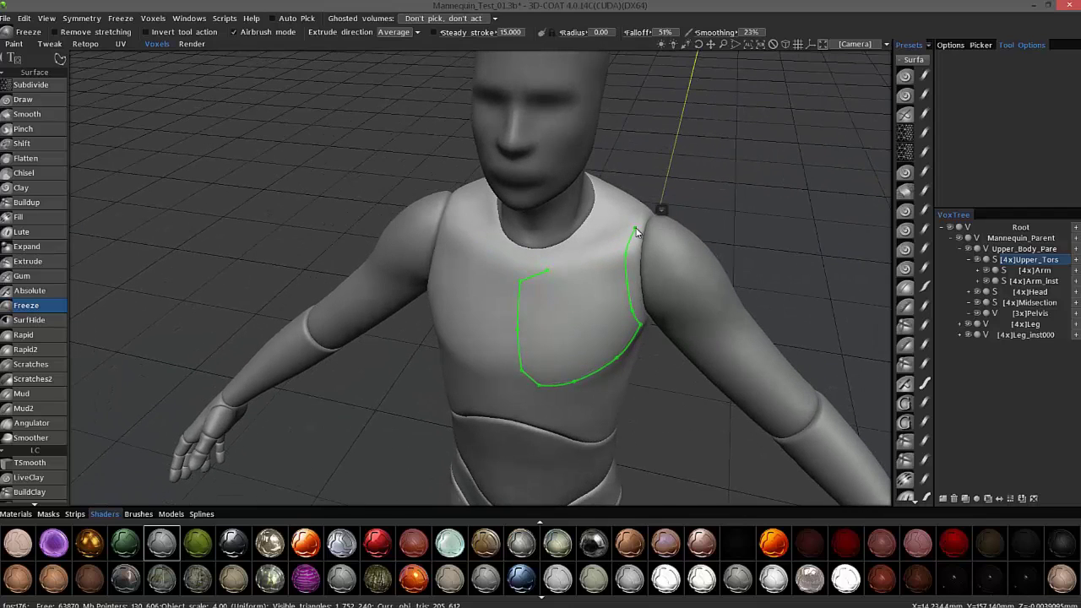
click(594, 221)
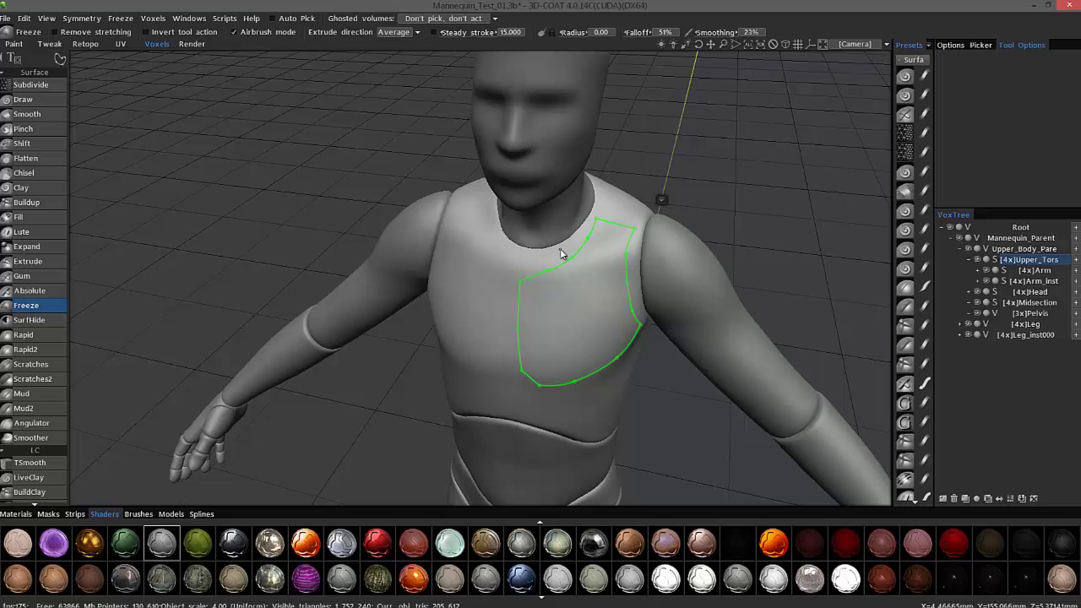
Step: Change the stroke mode to the tube-style closed spline, restore the left chest outline, and stop adding points to it
click(55, 59)
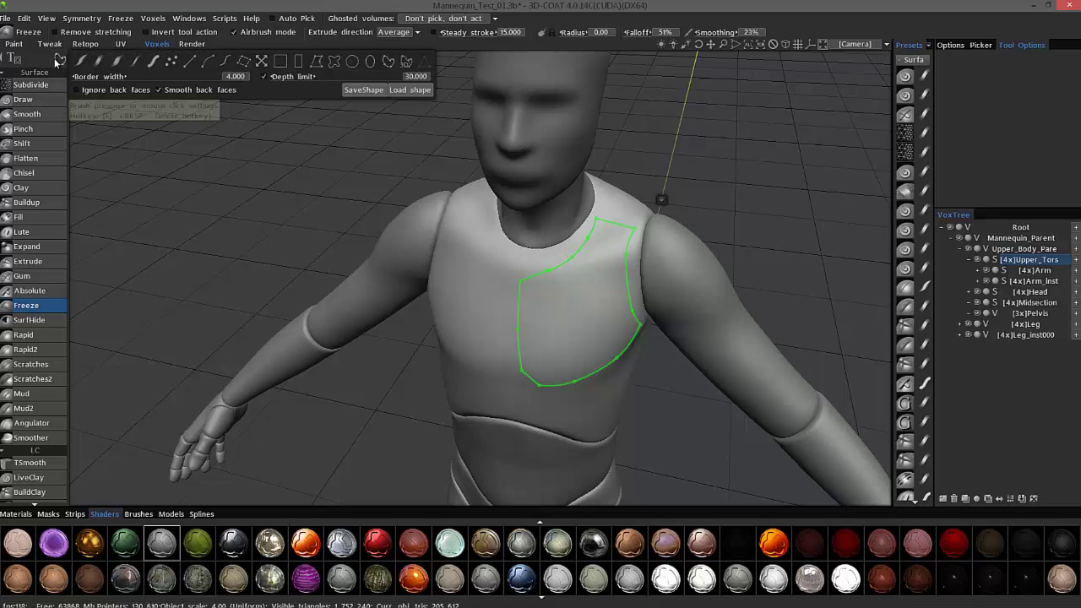
click(407, 64)
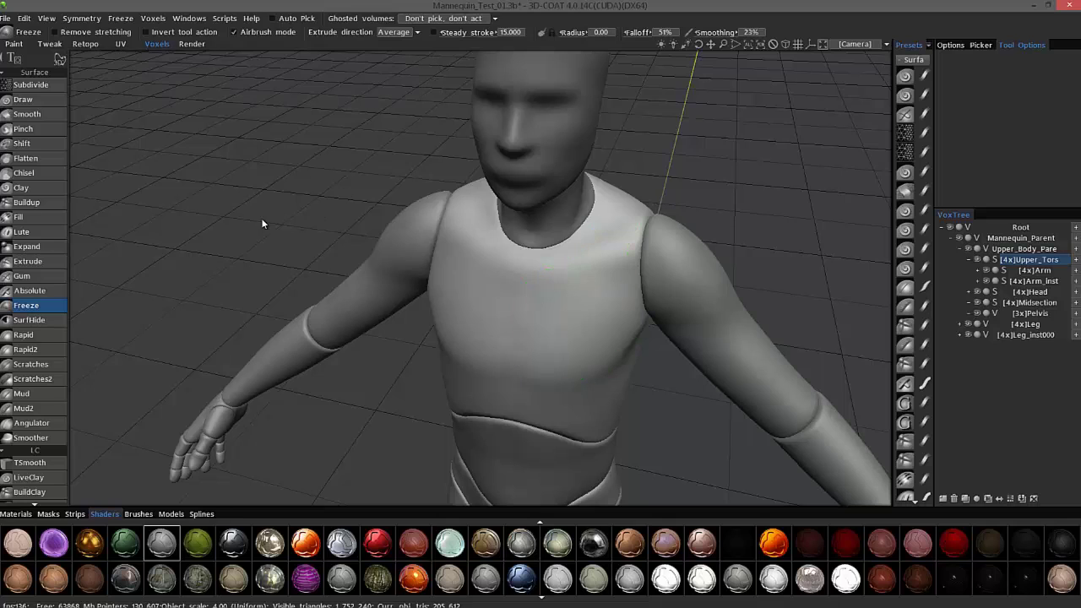
key(ctrl+z)
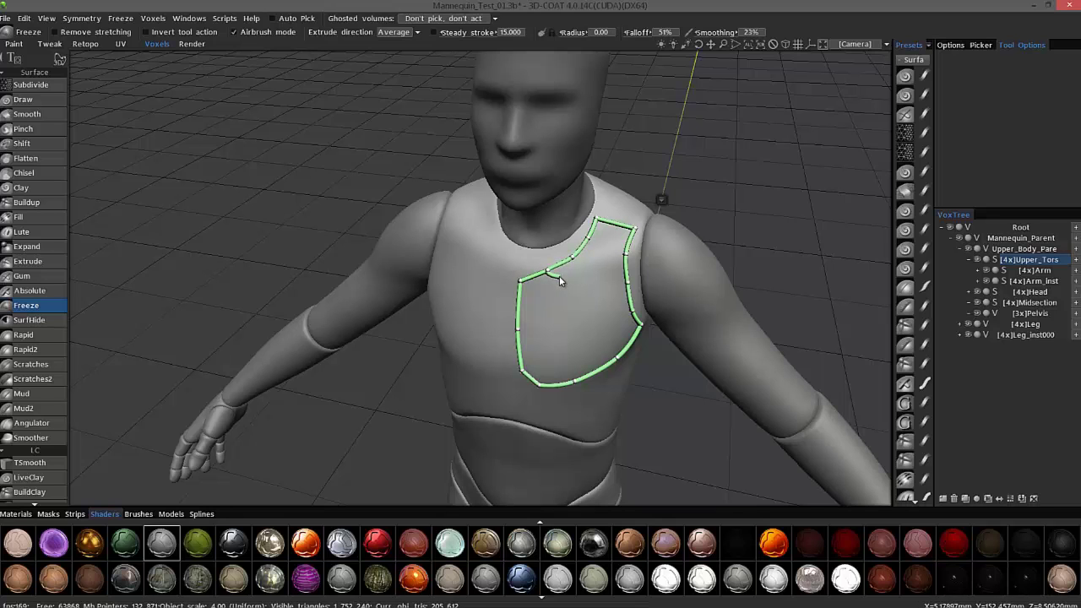
key(Escape)
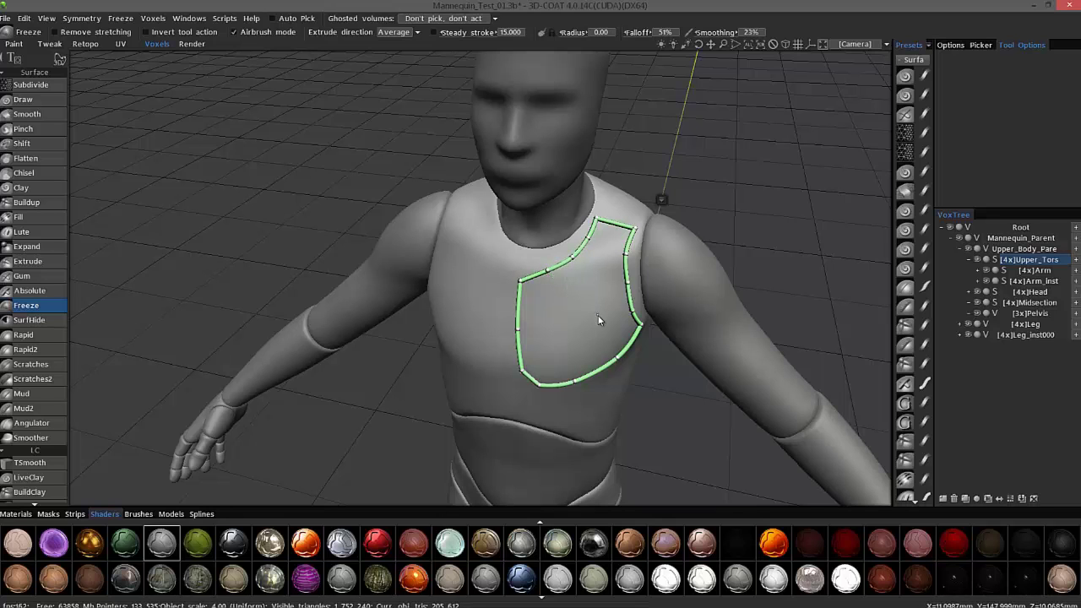
Step: Extend the tube-style outline over the left shoulder, down behind the arm, around the left upper back and up along the neck to the shoulder seam
mouse_move(633, 223)
alt+mouse_down()
mouse_move(605, 235)
mouse_move(629, 216)
mouse_move(622, 255)
mouse_move(640, 257)
mouse_move(629, 246)
mouse_move(649, 257)
mouse_move(673, 324)
mouse_move(664, 322)
mouse_move(653, 378)
mouse_move(631, 406)
alt+mouse_up()
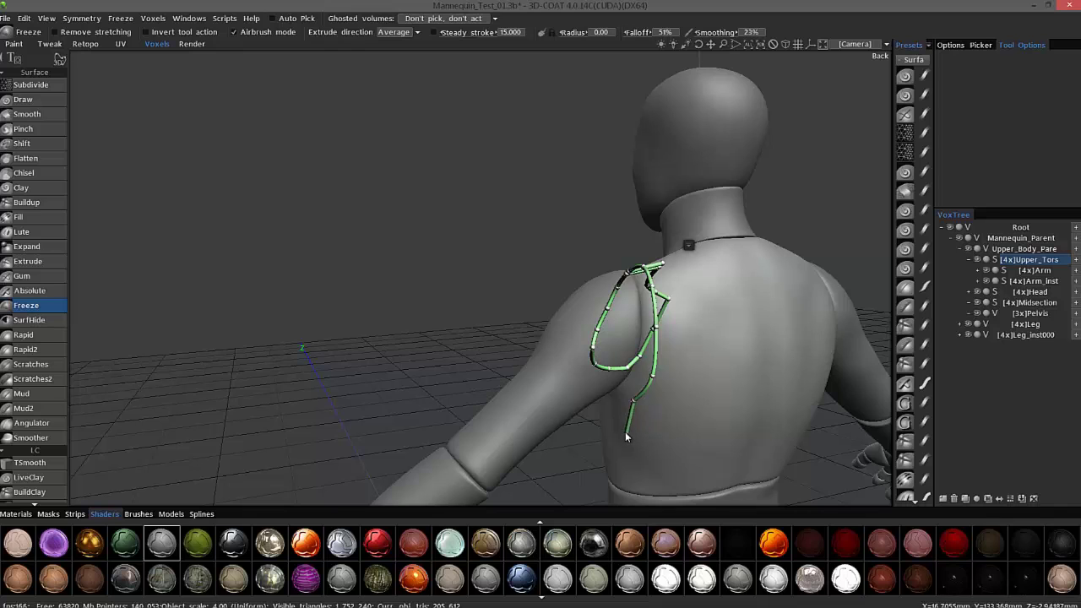
alt+drag(624, 429, 665, 270)
click(638, 444)
click(663, 452)
click(775, 450)
click(767, 234)
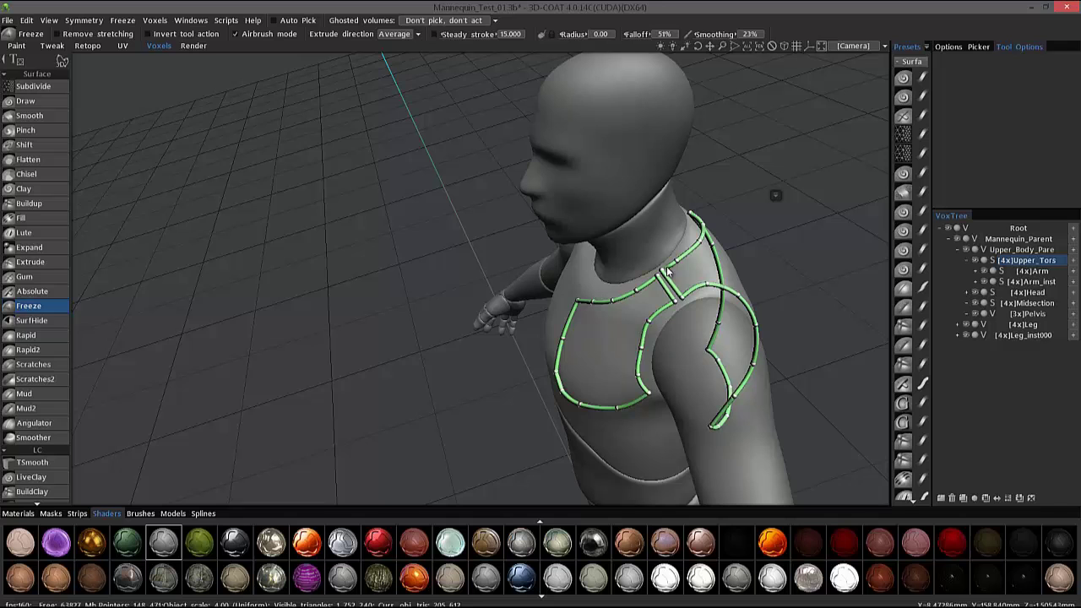
click(663, 270)
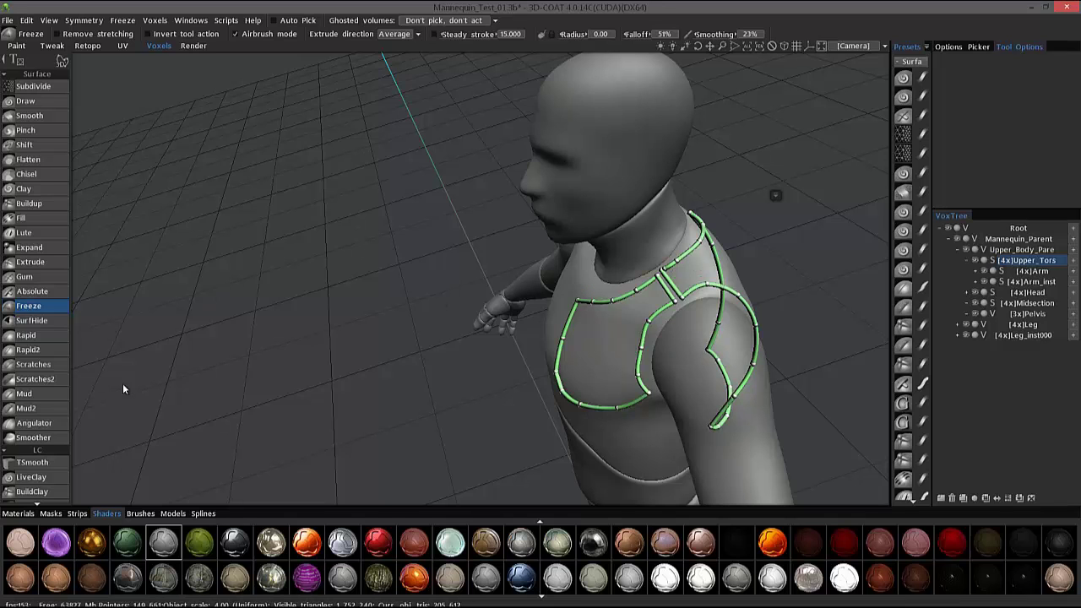
Step: Adjust the outline's points around the back of the left armhole to follow the shoulder edge
alt+drag(629, 328, 694, 284)
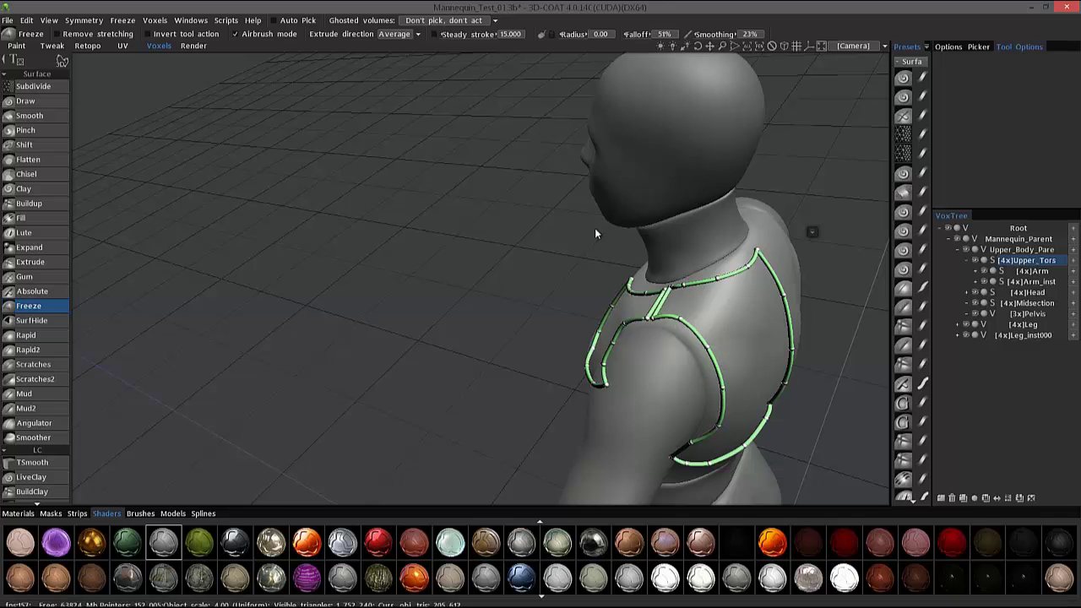
alt+drag(594, 229, 562, 325)
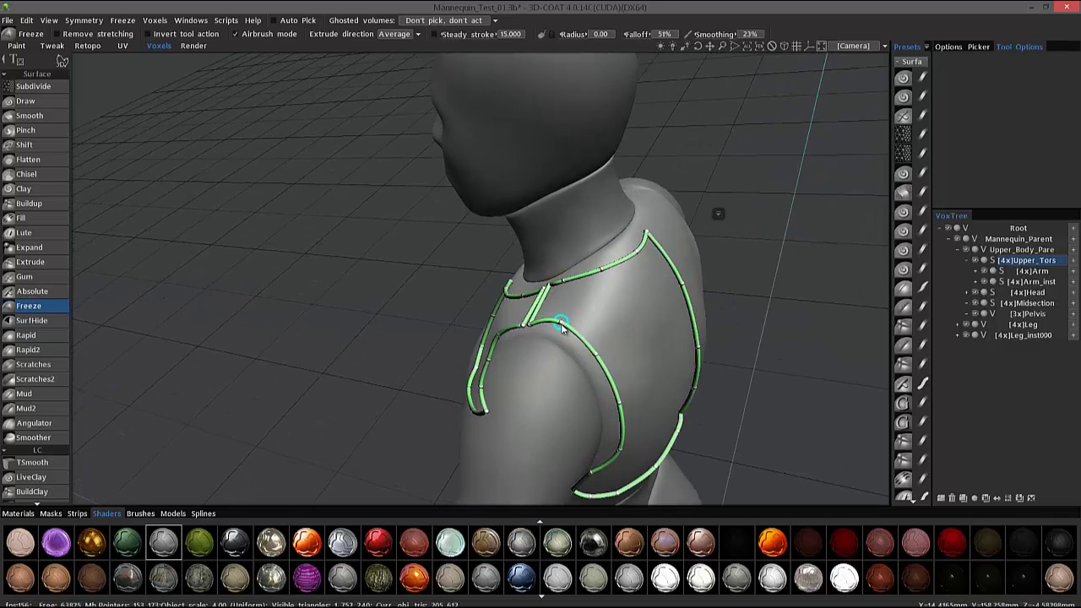
mouse_move(611, 358)
alt+mouse_down()
mouse_move(533, 343)
mouse_move(578, 333)
mouse_move(560, 335)
mouse_move(603, 379)
mouse_move(614, 357)
alt+mouse_up()
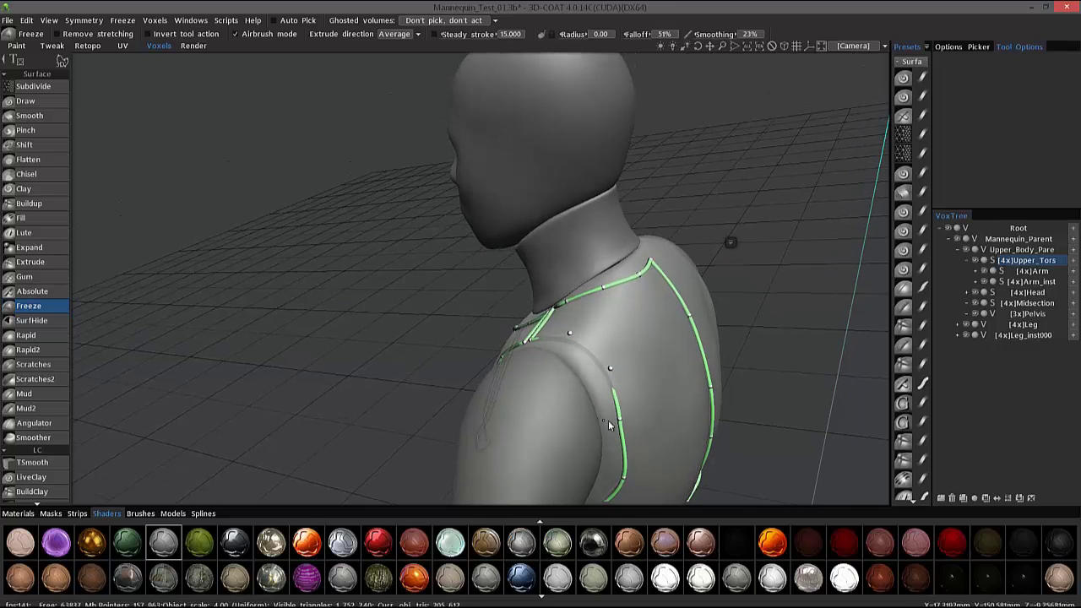
alt+drag(626, 415, 625, 205)
drag(625, 206, 631, 205)
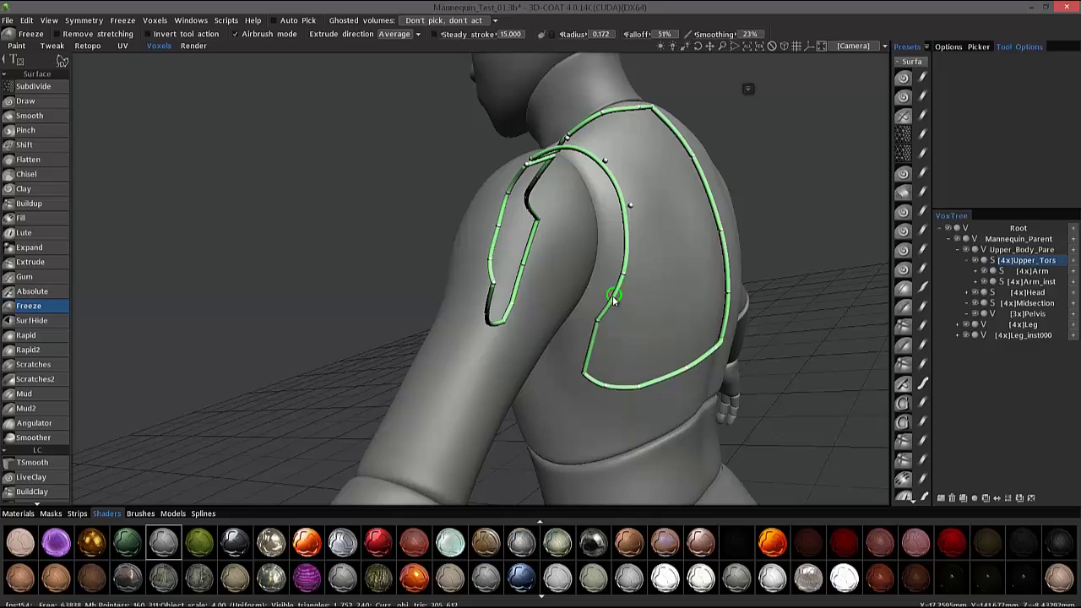
alt+drag(598, 397, 361, 163)
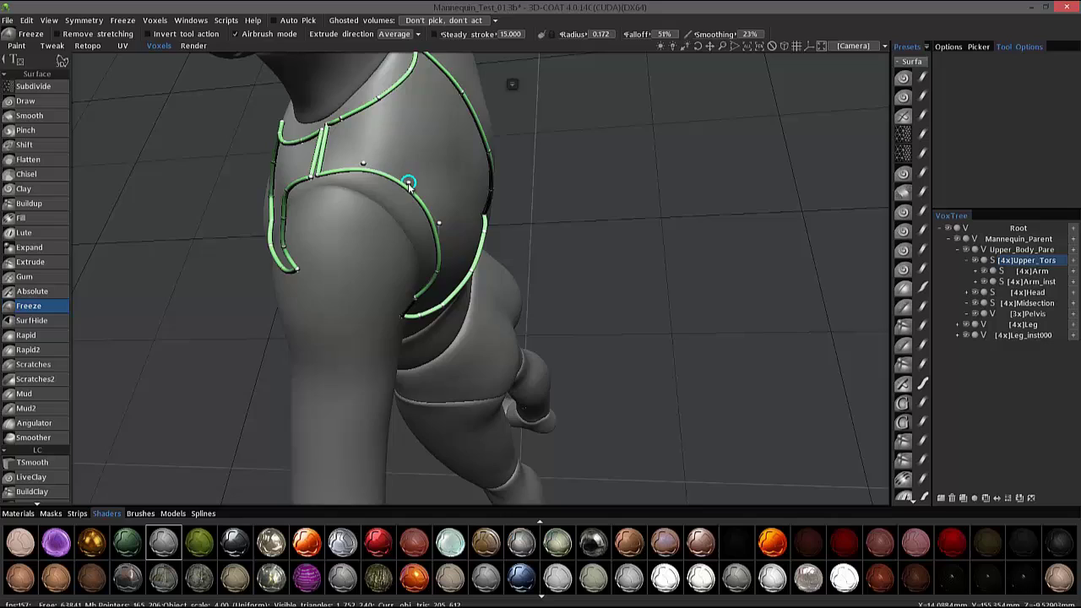
Step: Apply the outline to freeze the enclosed area over the left chest and upper back
alt+drag(406, 181, 379, 316)
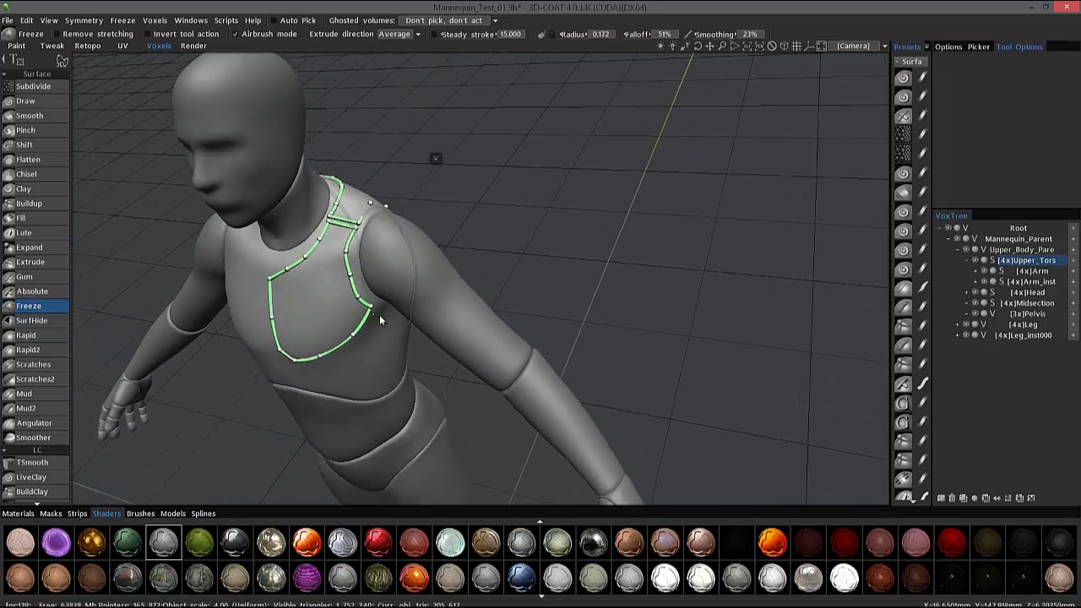
right_click(403, 174)
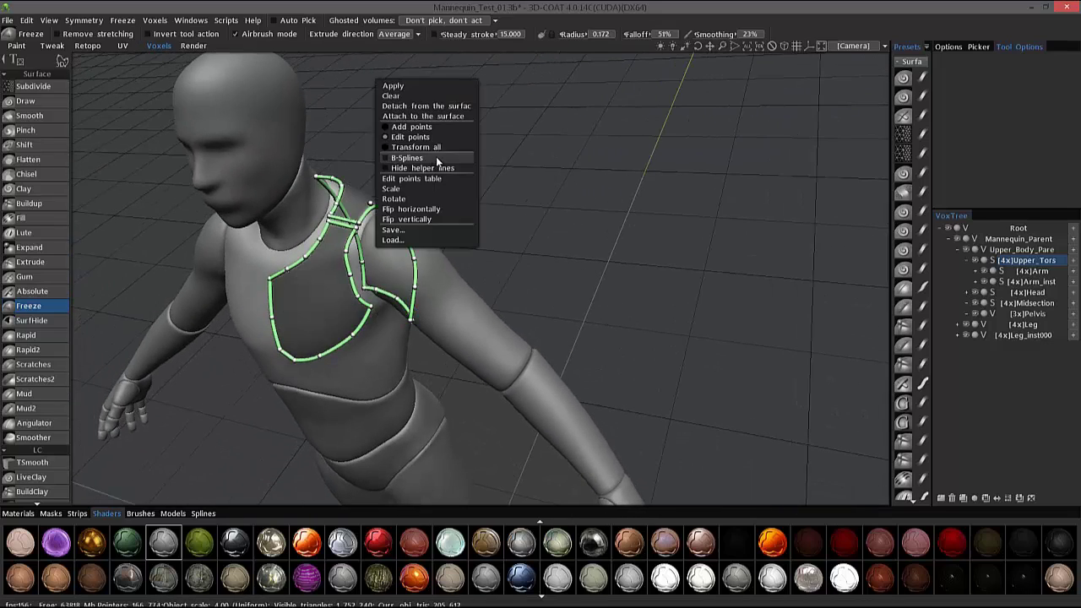
click(403, 86)
Step: Save the outline as a spline shape, replacing the existing Armor_Plate_02.spline file in the Splines folder
alt+drag(272, 165, 380, 118)
click(63, 61)
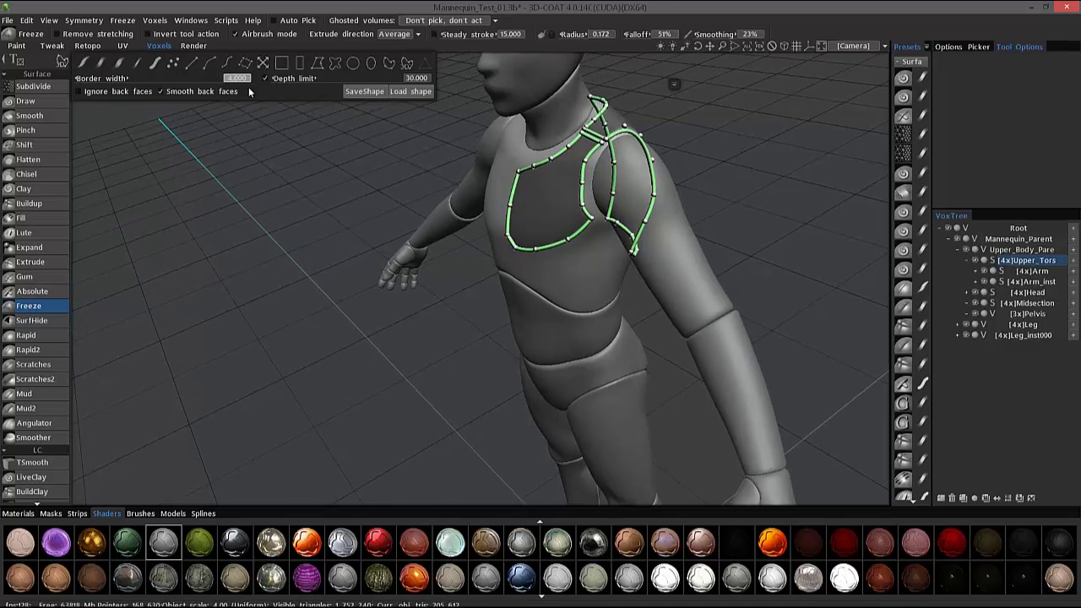
right_click(665, 113)
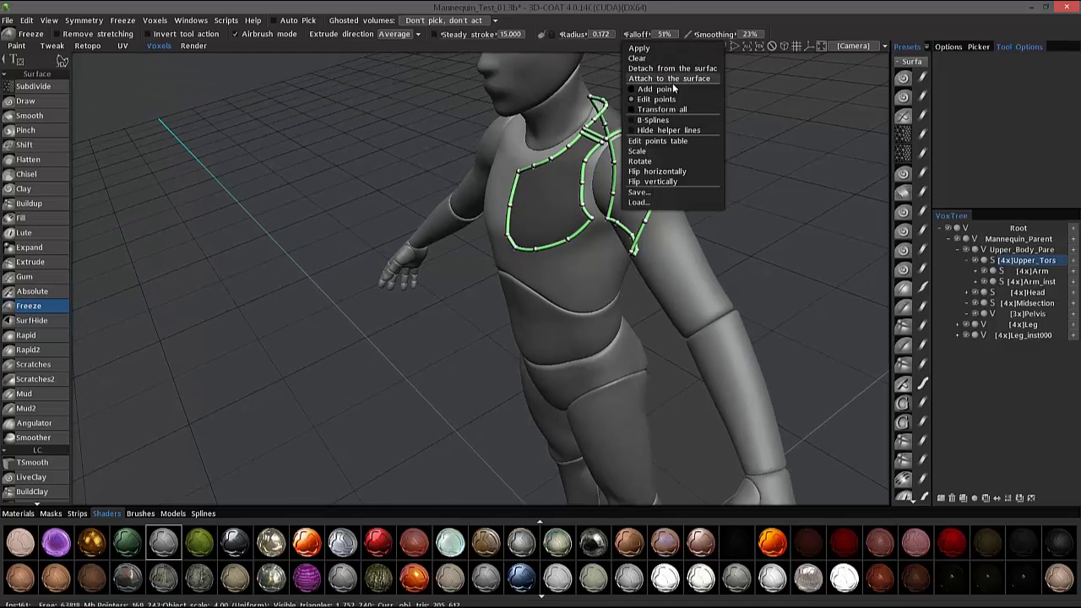
click(681, 192)
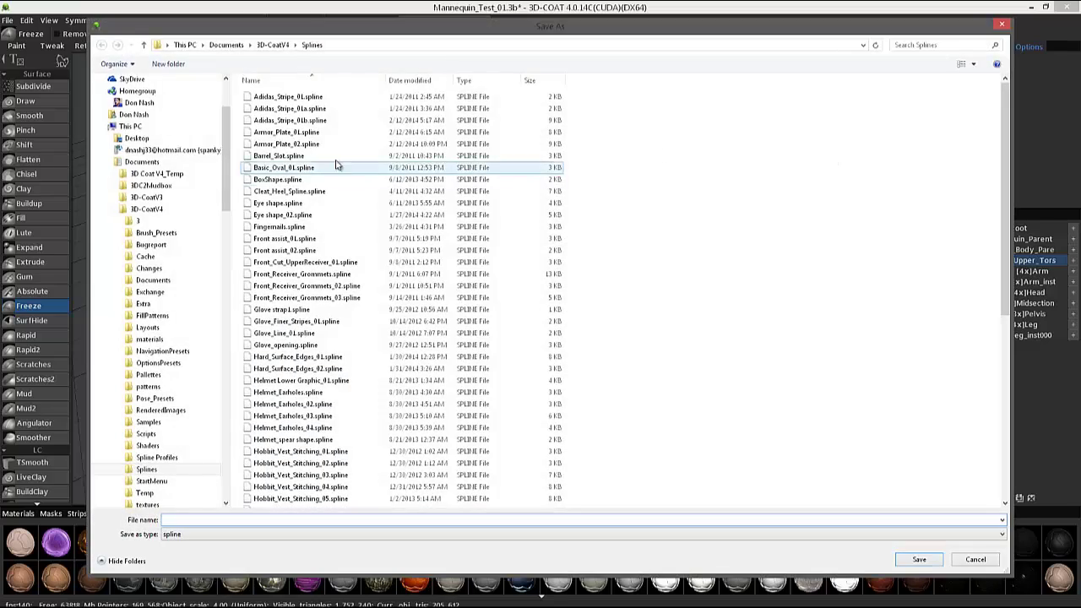
double_click(297, 145)
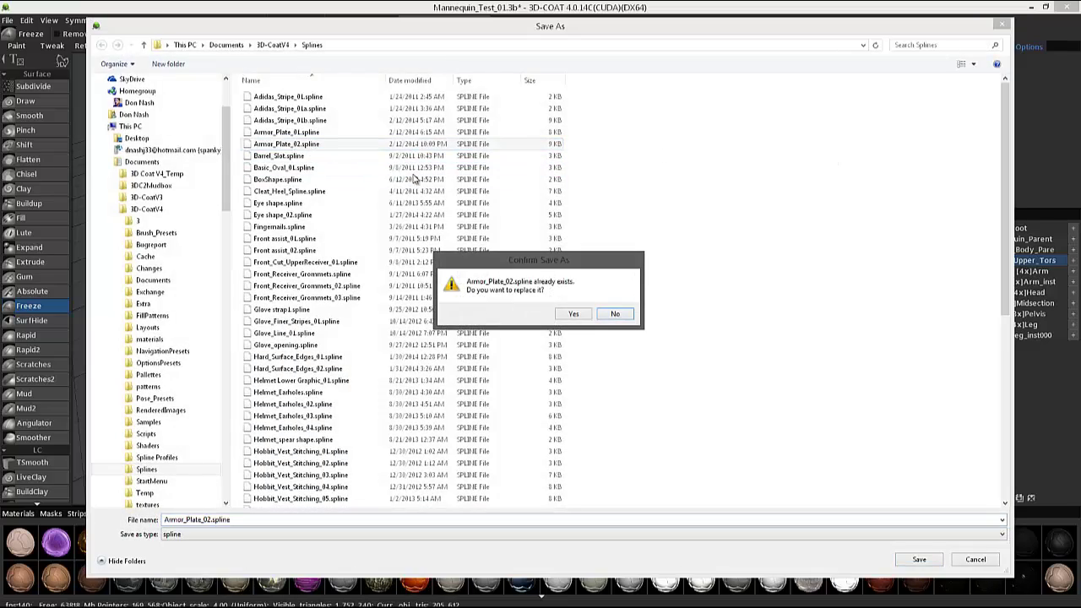
click(574, 316)
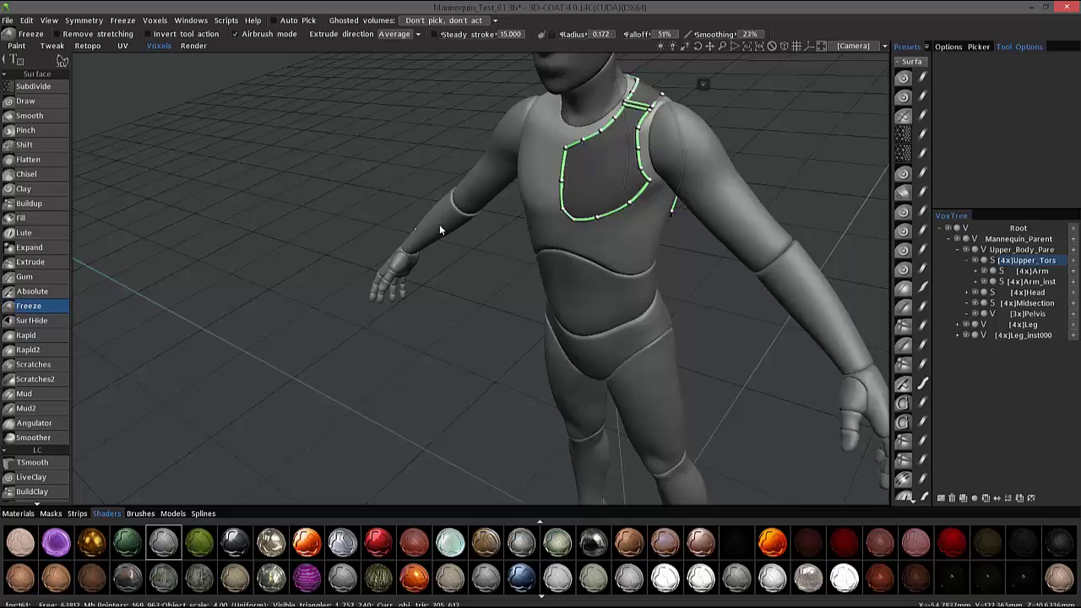
Step: Clear the freeze from the upper torso, keeping the outline in place
alt+drag(440, 227, 489, 194)
alt+middle_drag(489, 195, 100, 257)
alt+drag(99, 257, 304, 268)
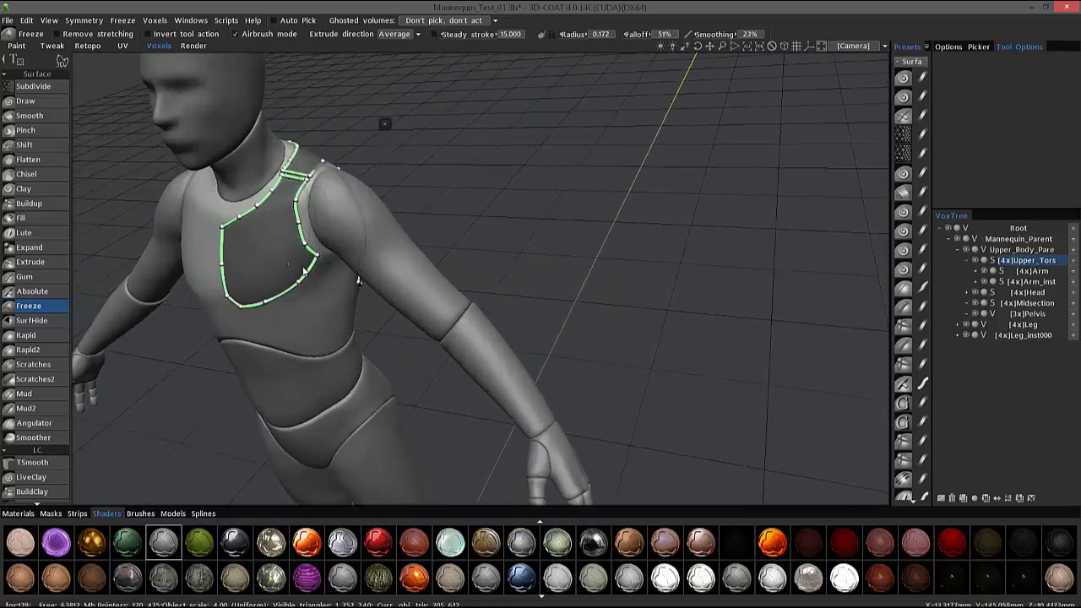
right_drag(304, 271, 377, 256)
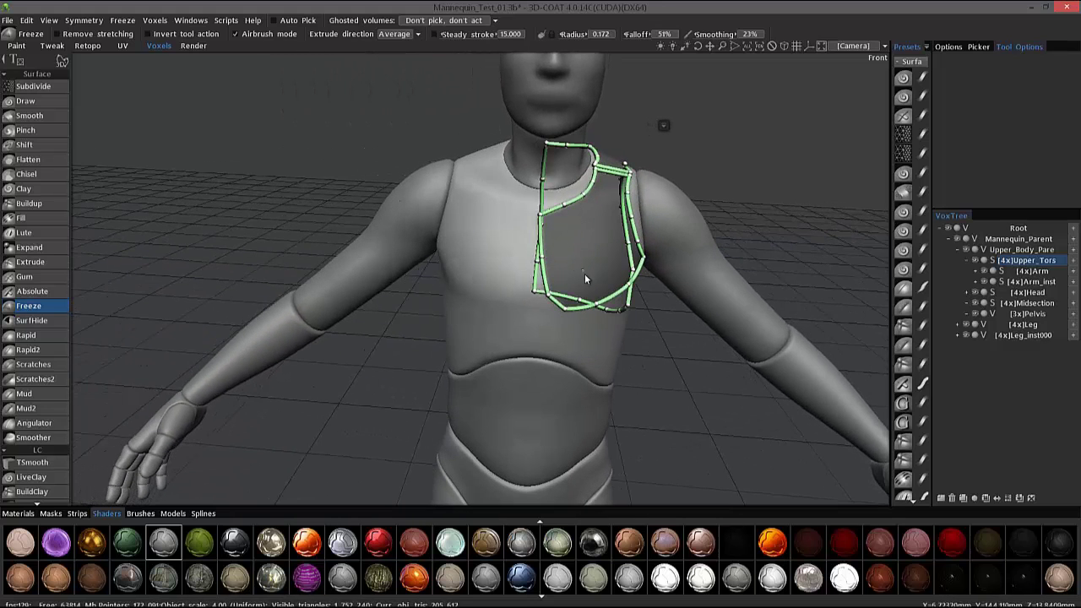
key(ctrl+d)
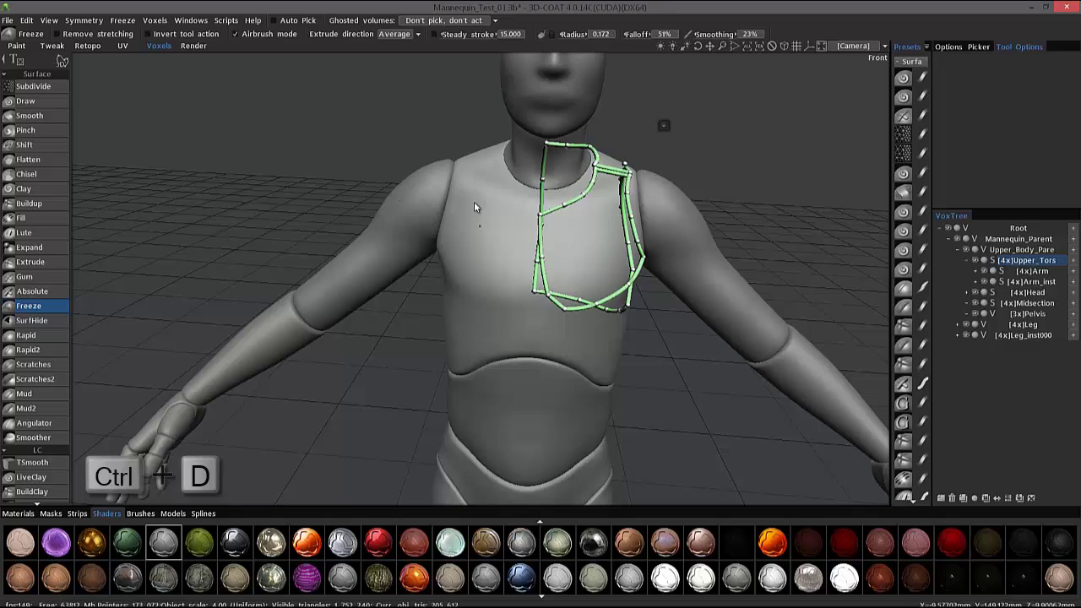
Step: Adjust the outline's points along the centre of the chest and at its lower inner corner
alt+drag(520, 236, 547, 215)
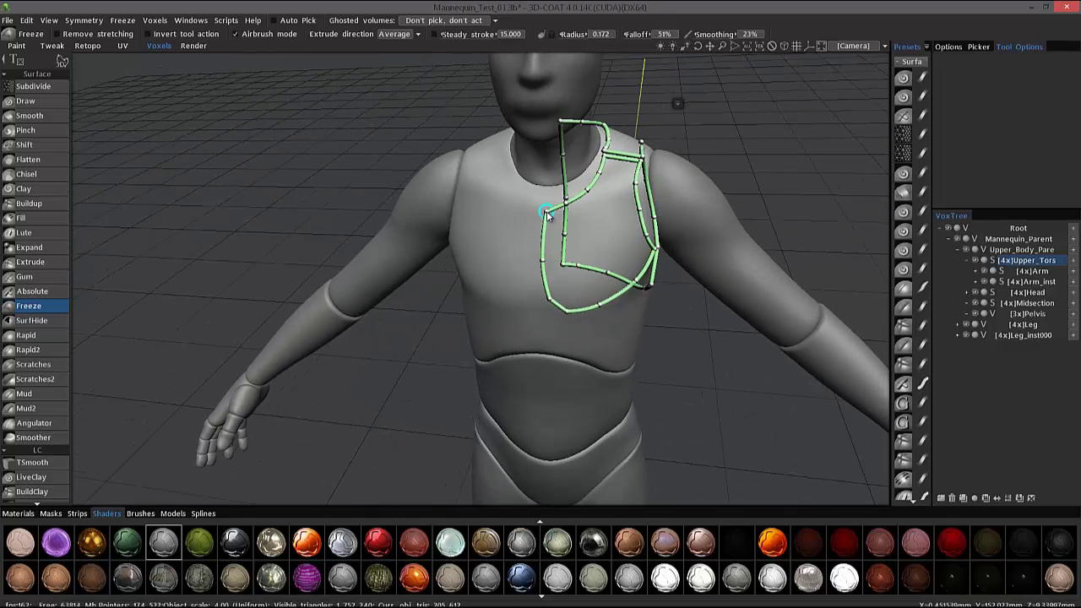
right_drag(548, 215, 402, 231)
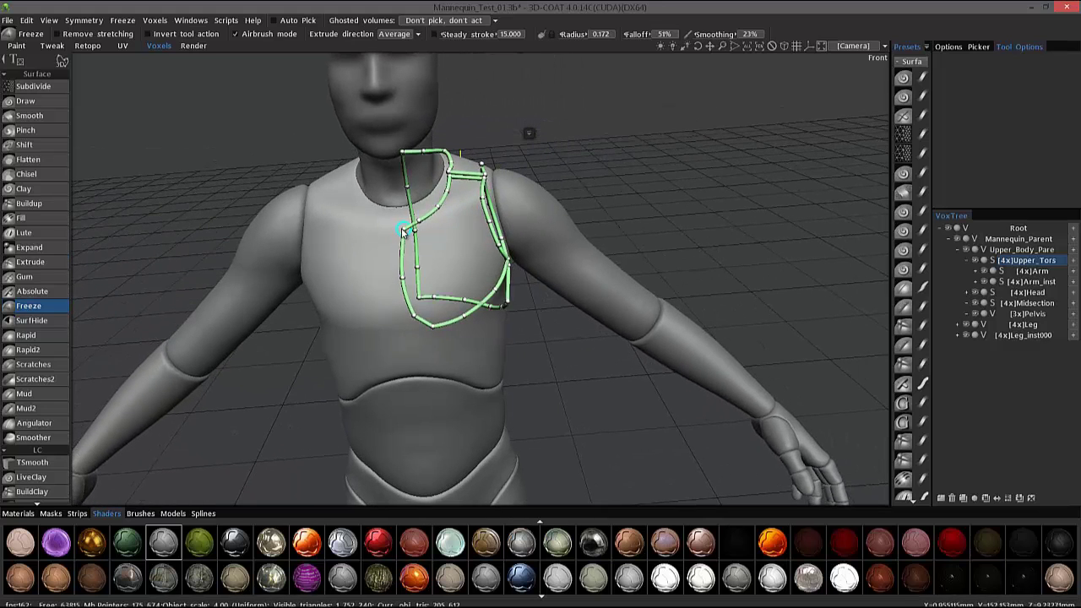
drag(404, 283, 415, 324)
click(415, 328)
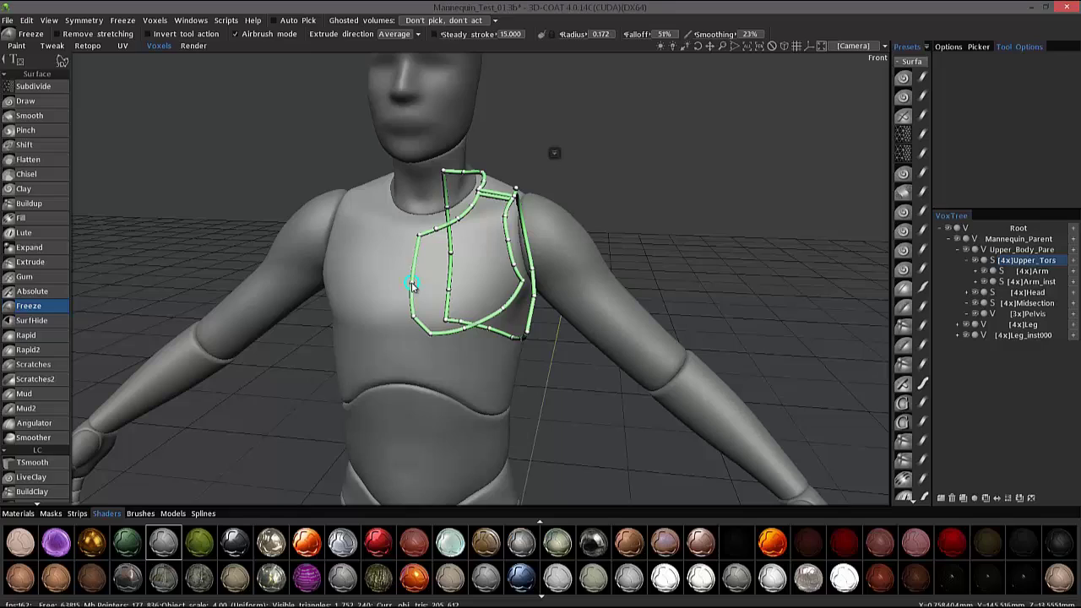
drag(412, 287, 413, 285)
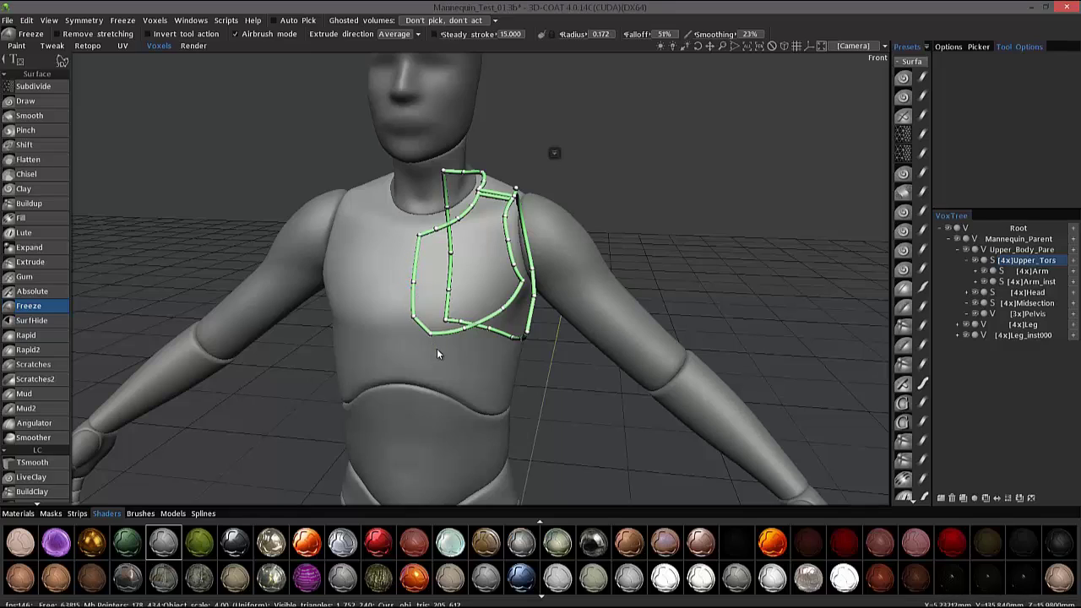
Step: Adjust the outline's points on top of the left shoulder, at the neck-side corners of the narrow gap between the front and back sections
right_drag(437, 353, 558, 285)
drag(548, 234, 553, 246)
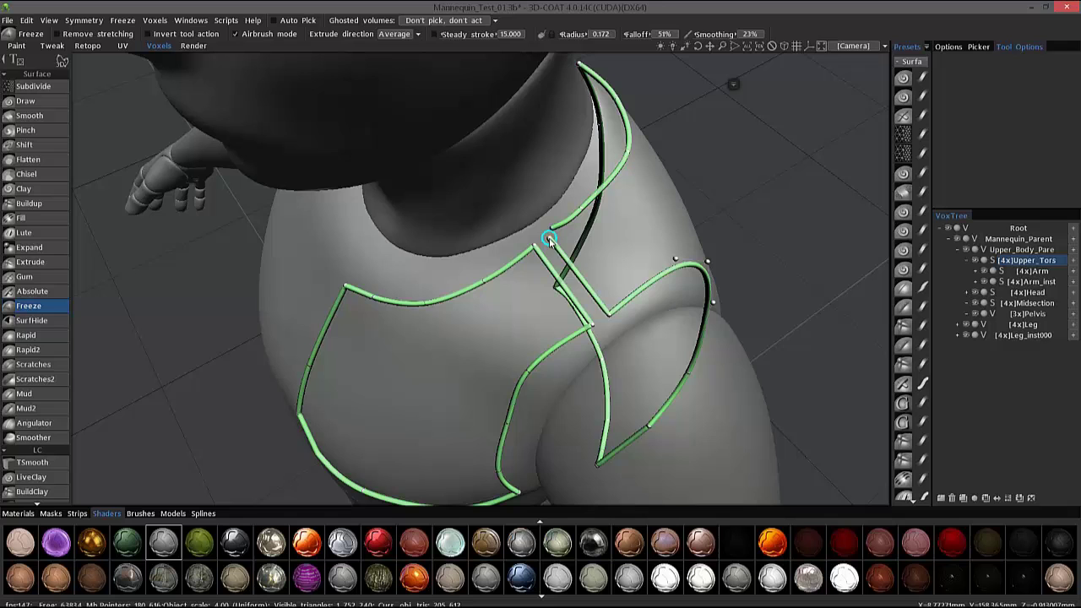
alt+drag(549, 238, 555, 242)
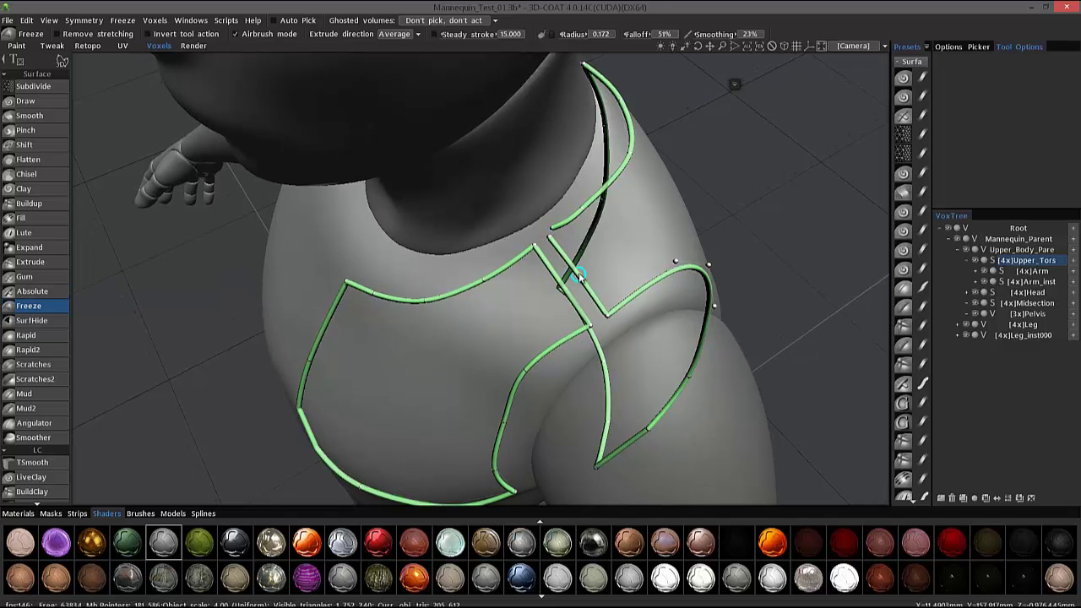
right_drag(580, 277, 577, 308)
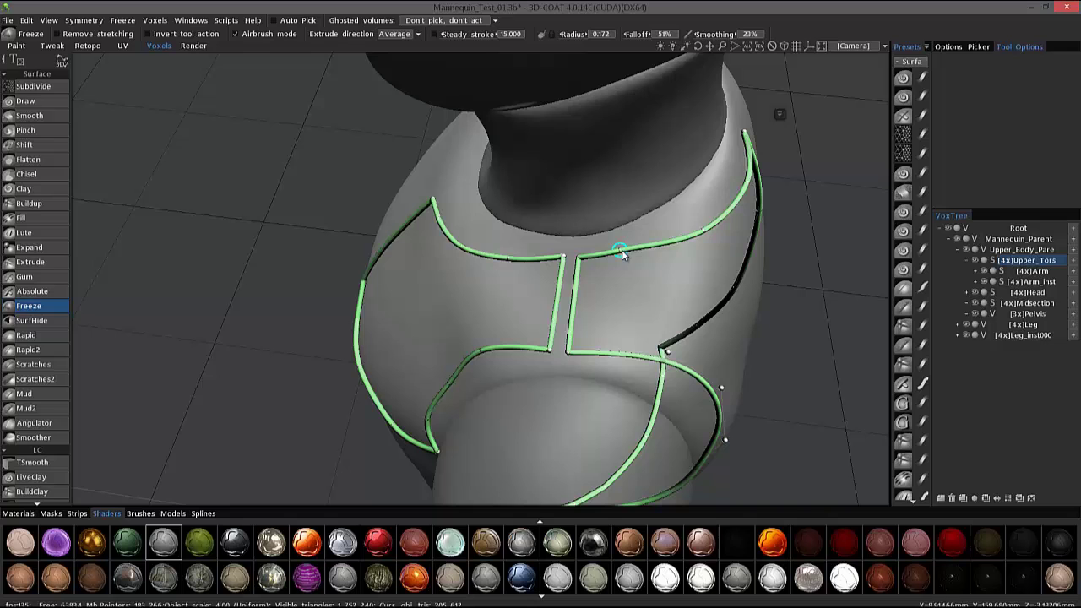
drag(622, 251, 564, 266)
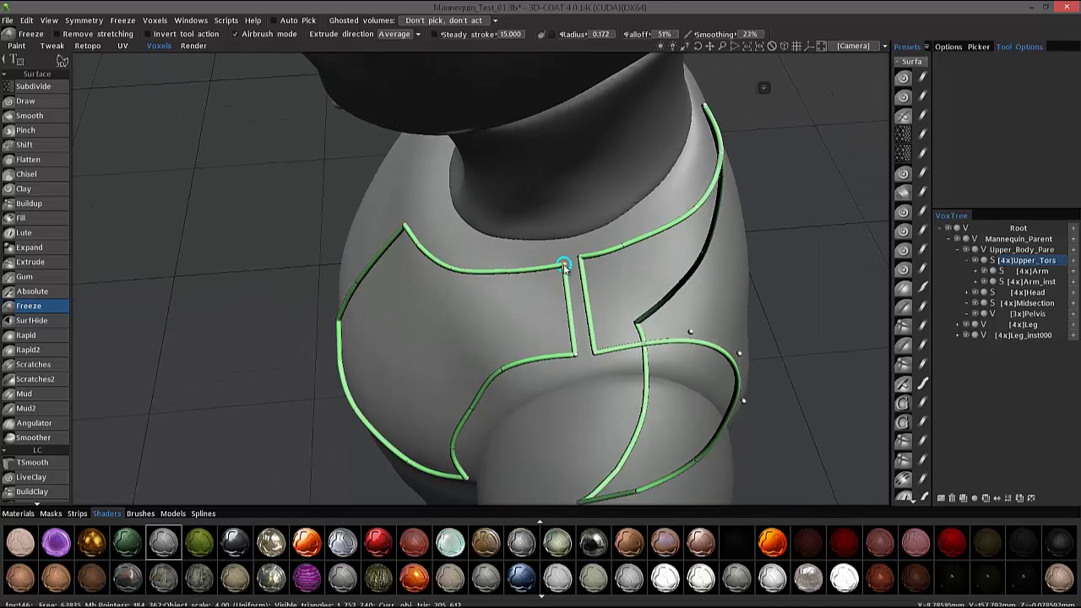
right_drag(564, 266, 664, 271)
right_click(664, 272)
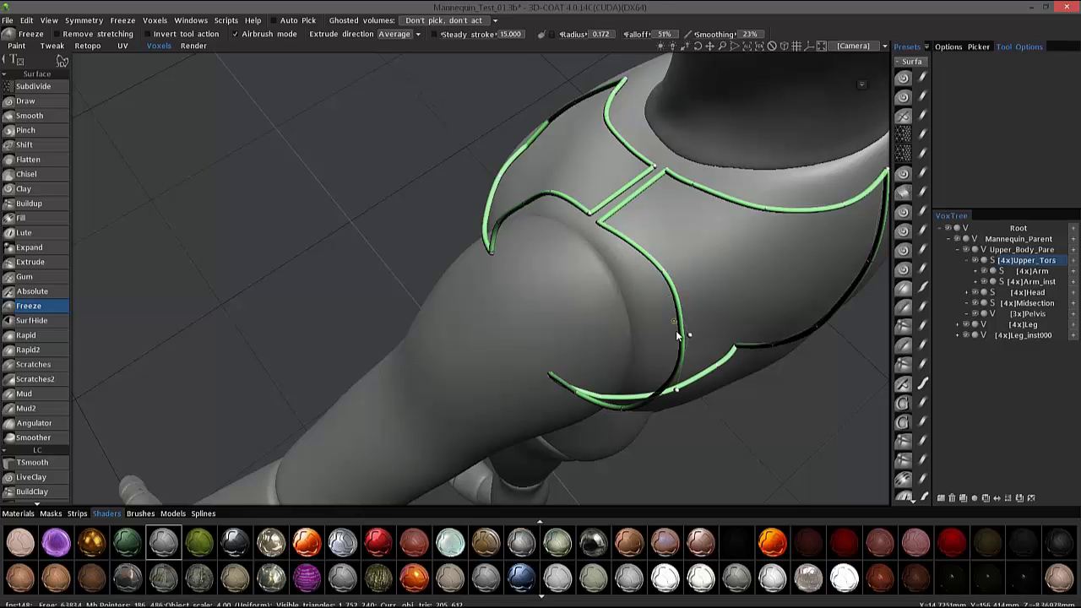
Step: Reshape the outline's rear armhole edge where it curves from the top of the left shoulder onto the upper back
right_drag(677, 336, 670, 301)
click(692, 372)
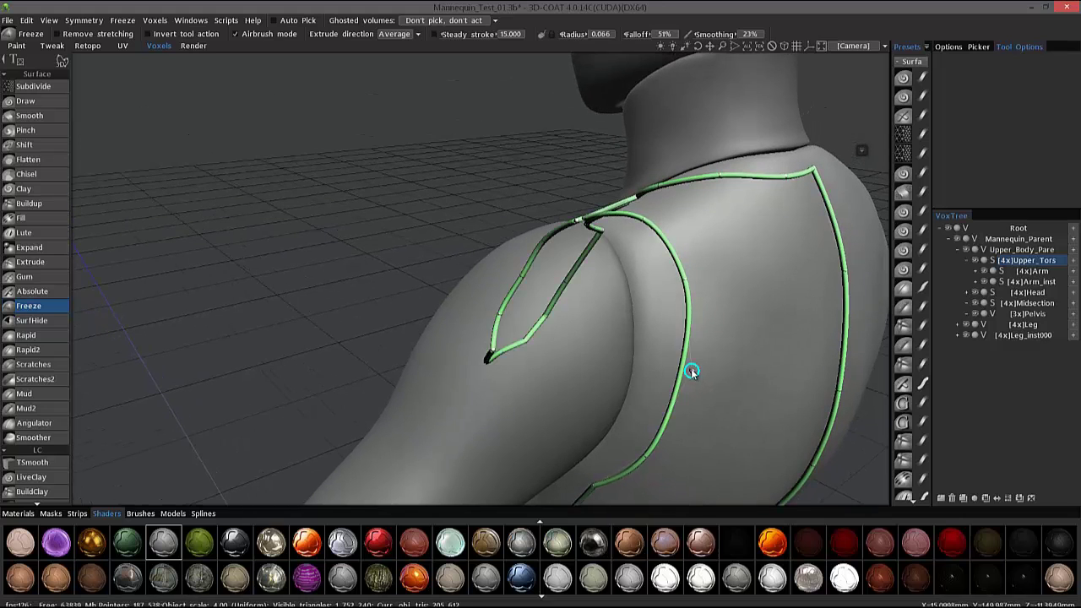
click(691, 371)
right_drag(676, 362, 658, 239)
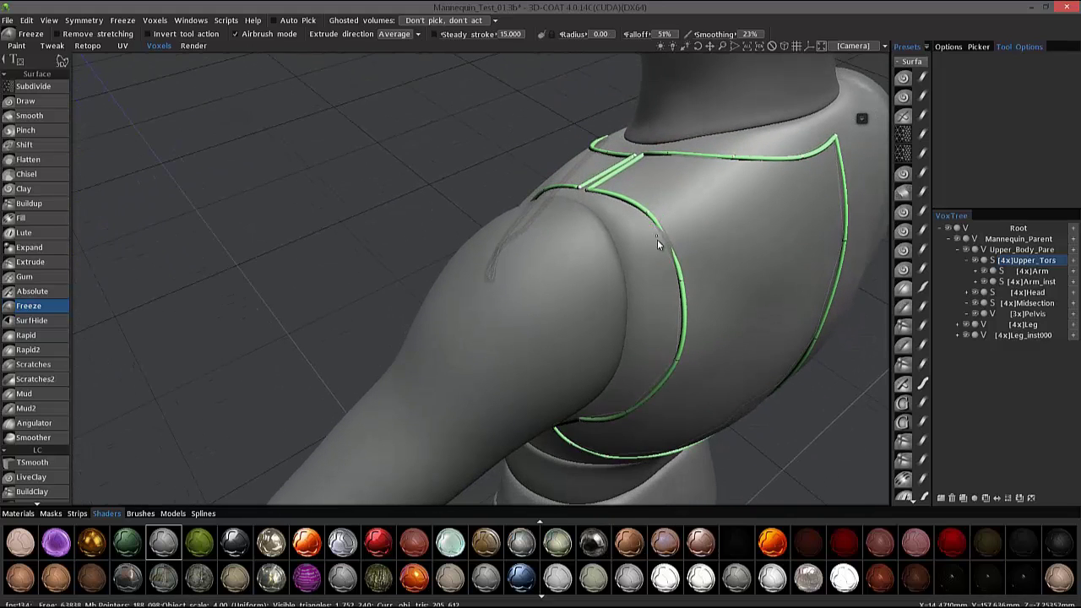
right_drag(686, 280, 662, 257)
click(671, 243)
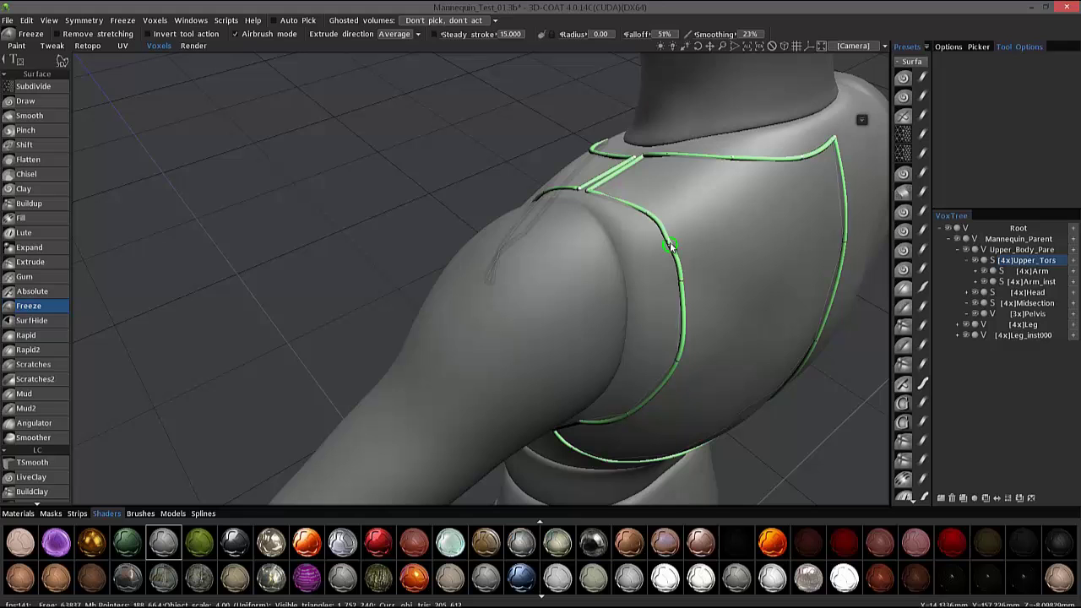
drag(670, 241, 685, 294)
right_drag(649, 289, 724, 278)
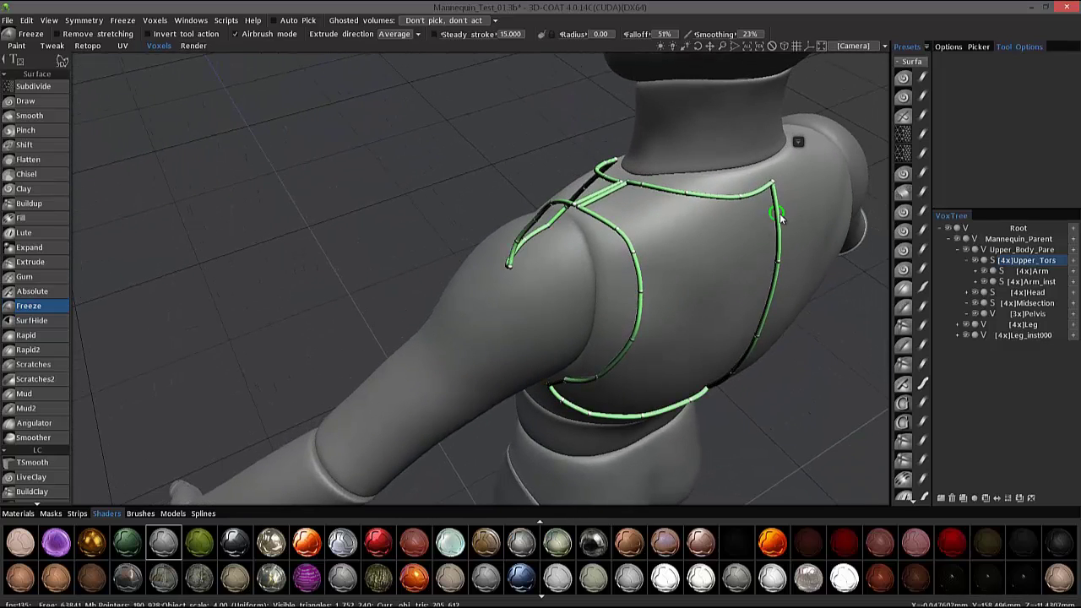
Step: Shift the outline points along the left shoulder blade outward, closer to the arm joint
right_drag(676, 244, 617, 309)
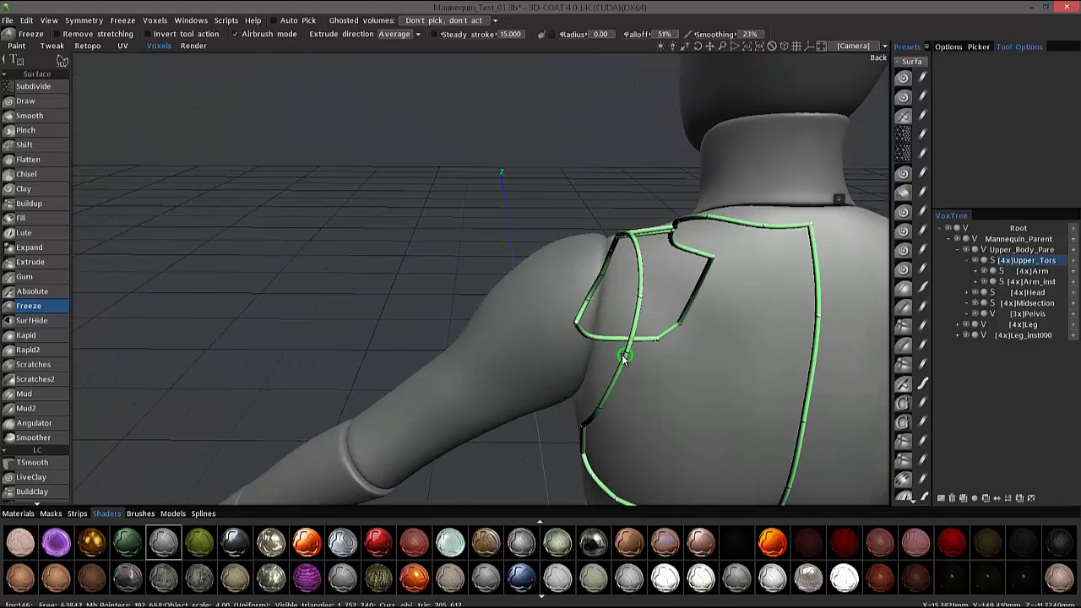
drag(626, 353, 617, 353)
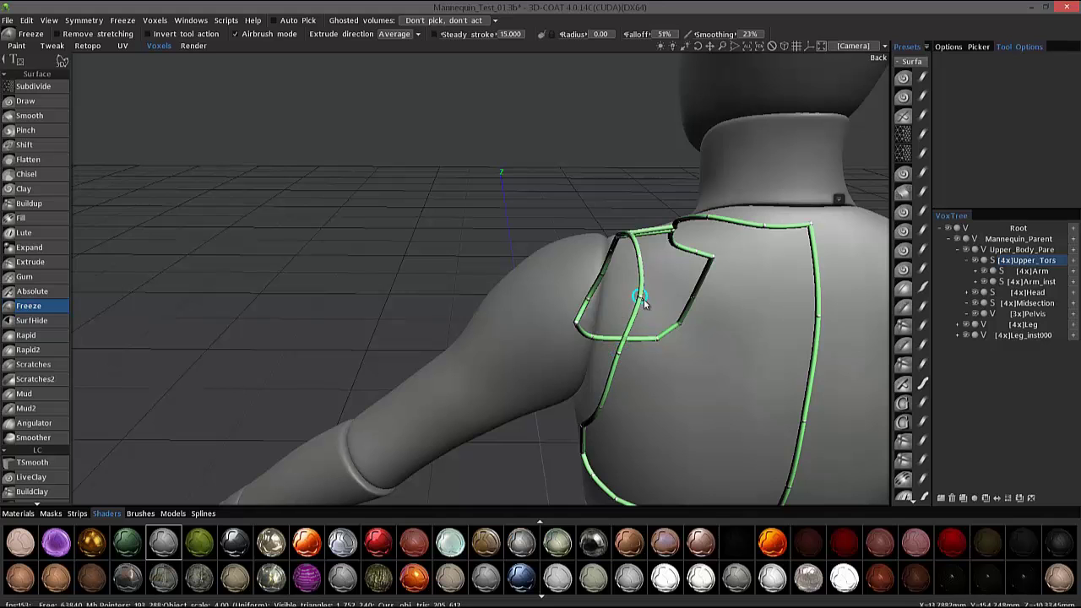
drag(642, 299, 630, 296)
alt+drag(629, 297, 644, 265)
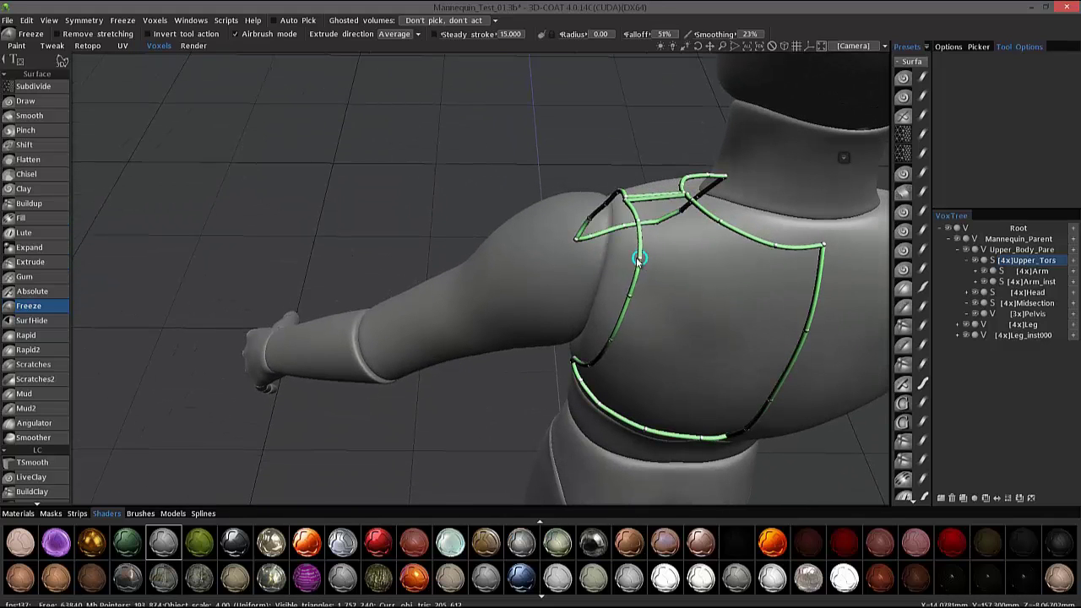
right_drag(634, 253, 745, 359)
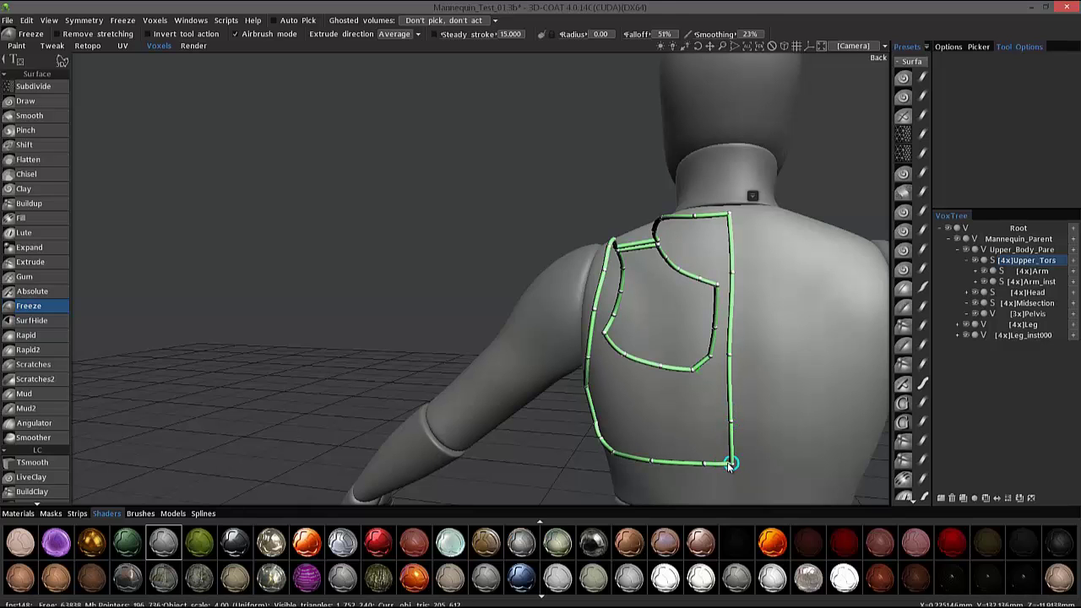
right_drag(731, 464, 816, 276)
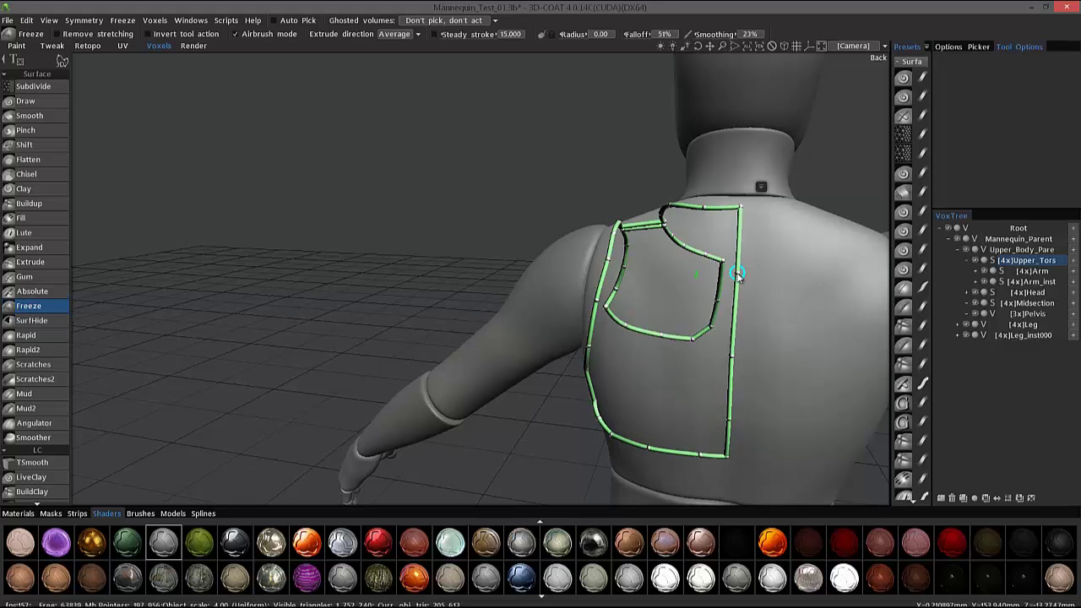
Step: Save the adjusted outline as a spline shape, overwriting Armor_Plate_02.spline in the Splines folder
right_drag(741, 275, 579, 157)
right_click(583, 161)
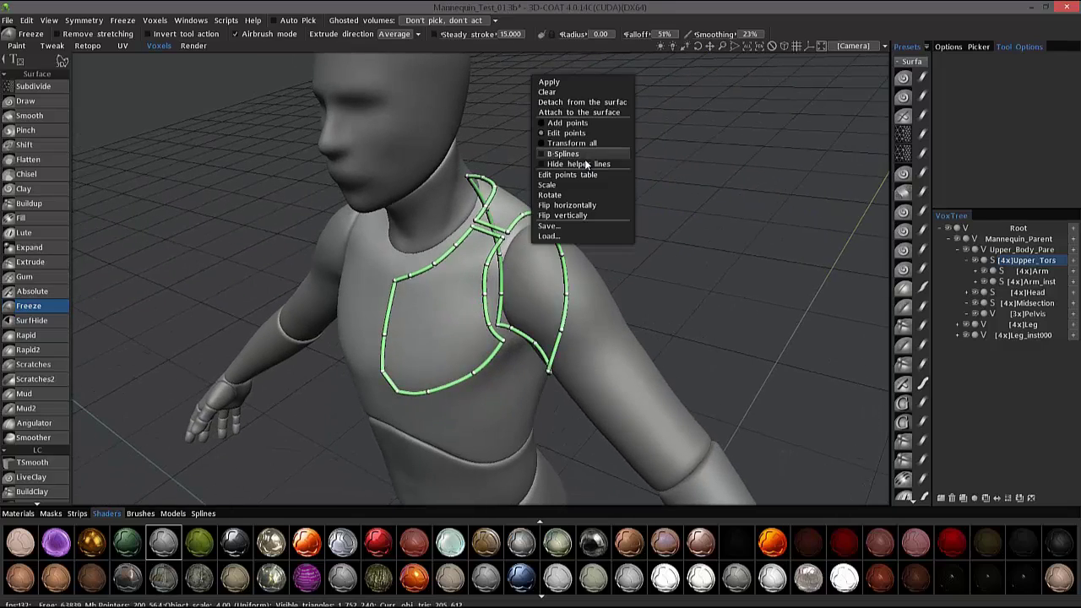
click(581, 224)
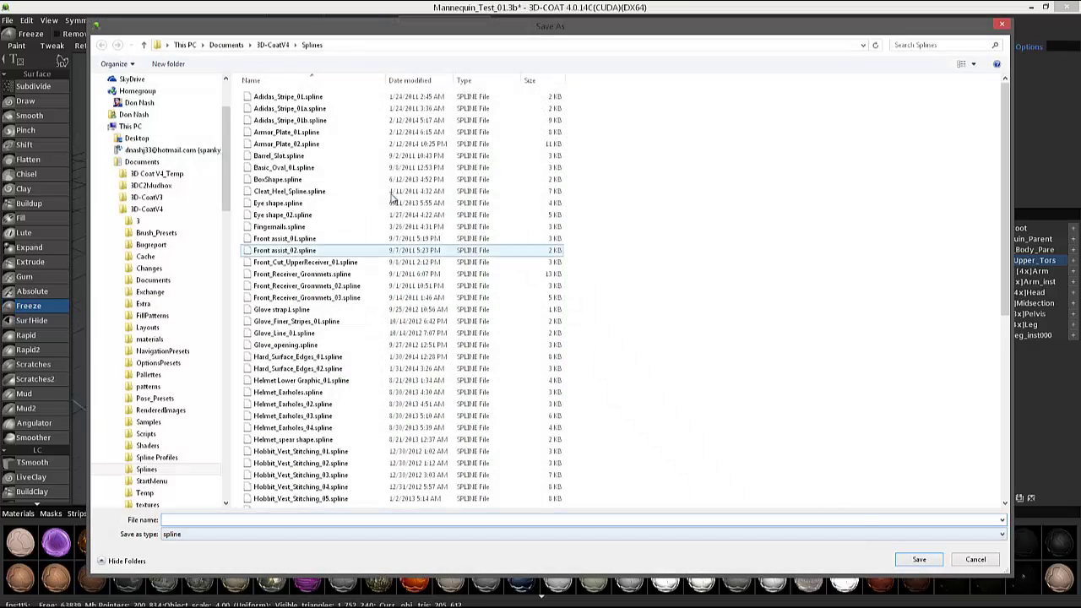
double_click(288, 143)
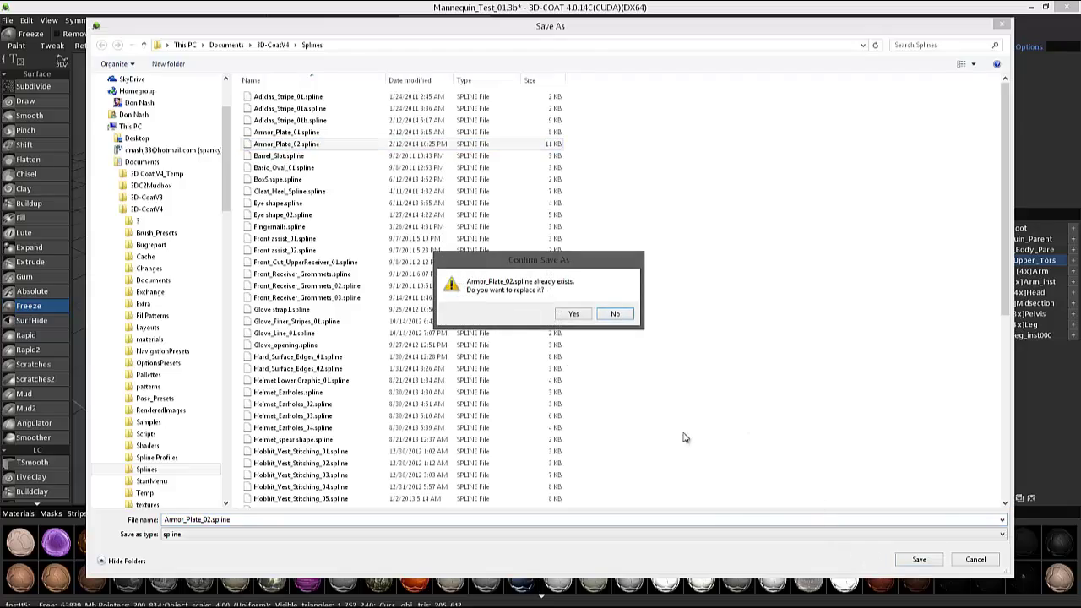
click(573, 315)
Step: Freeze the area enclosed by the adjusted outline on the upper torso and remove the outline from the viewport
drag(778, 386, 576, 319)
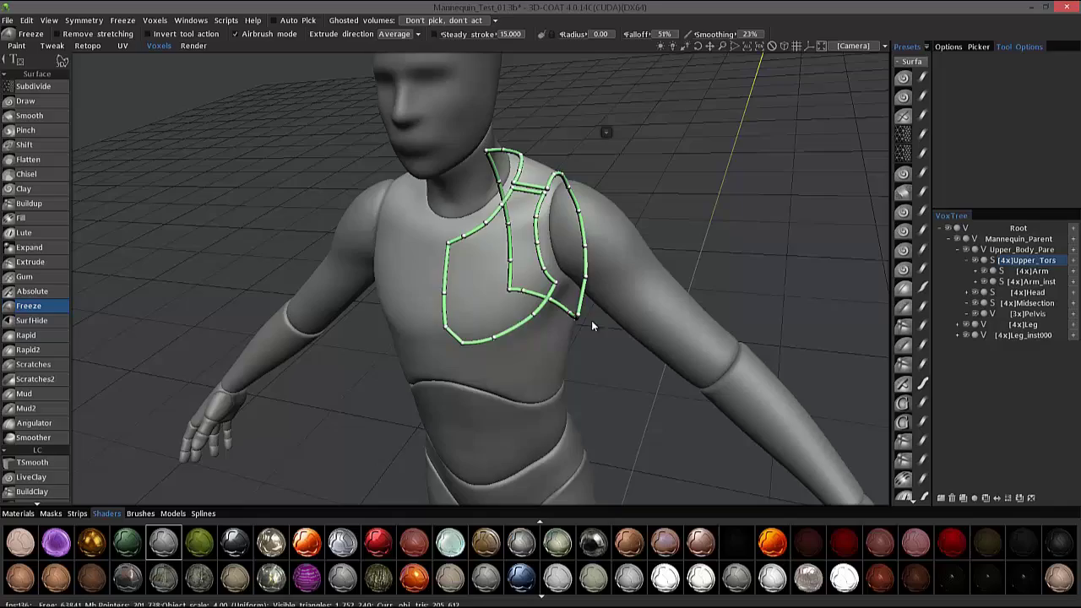
key(Return)
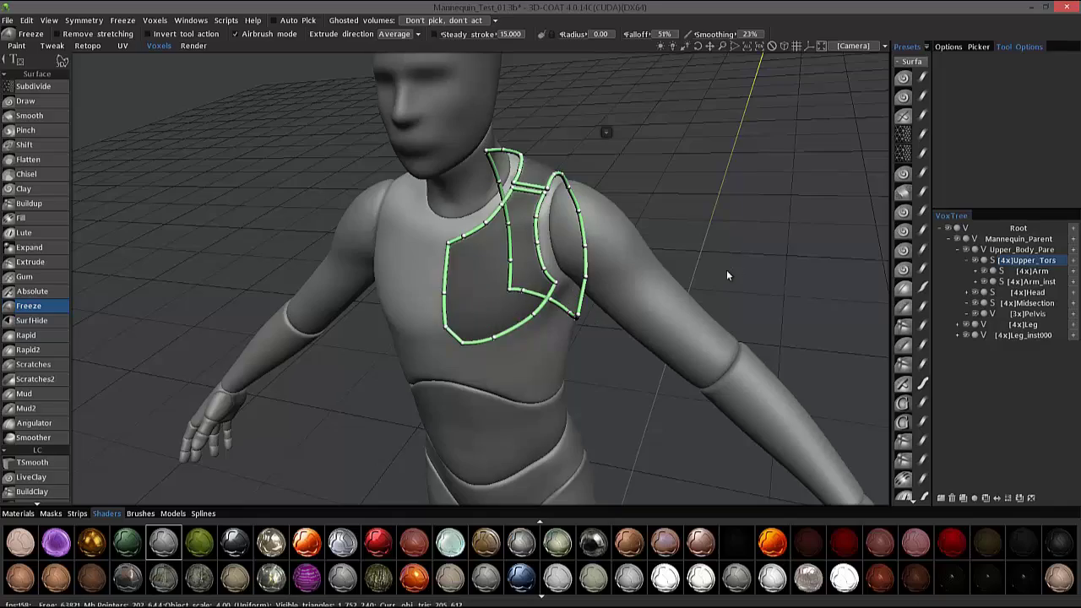
drag(726, 274, 671, 251)
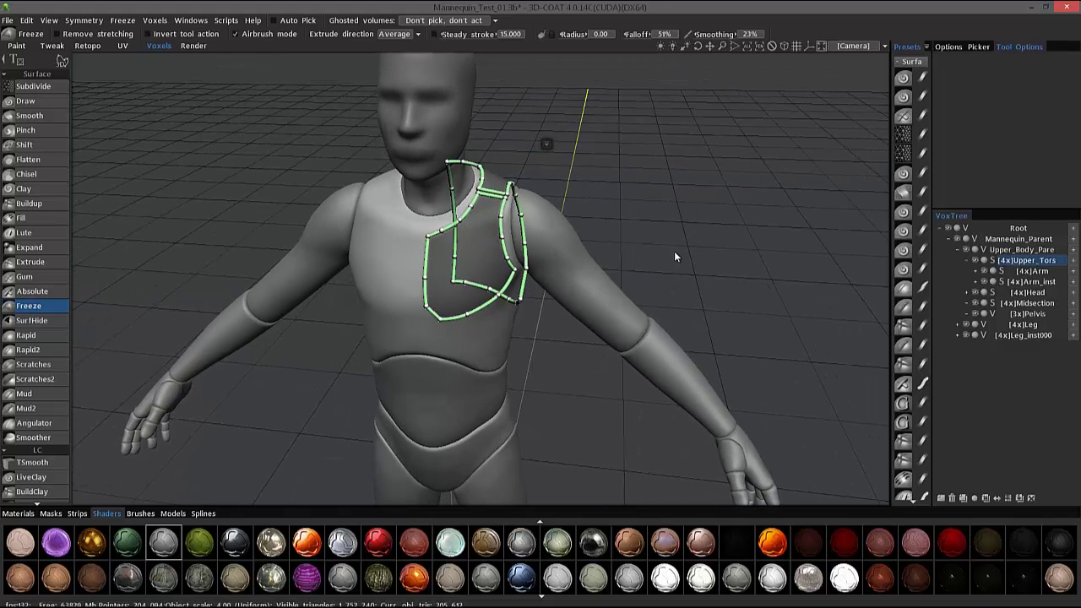
key(Return)
mouse_move(639, 251)
mouse_down()
mouse_move(459, 232)
mouse_move(440, 287)
mouse_move(523, 196)
mouse_move(544, 208)
mouse_move(531, 264)
mouse_move(170, 231)
mouse_up()
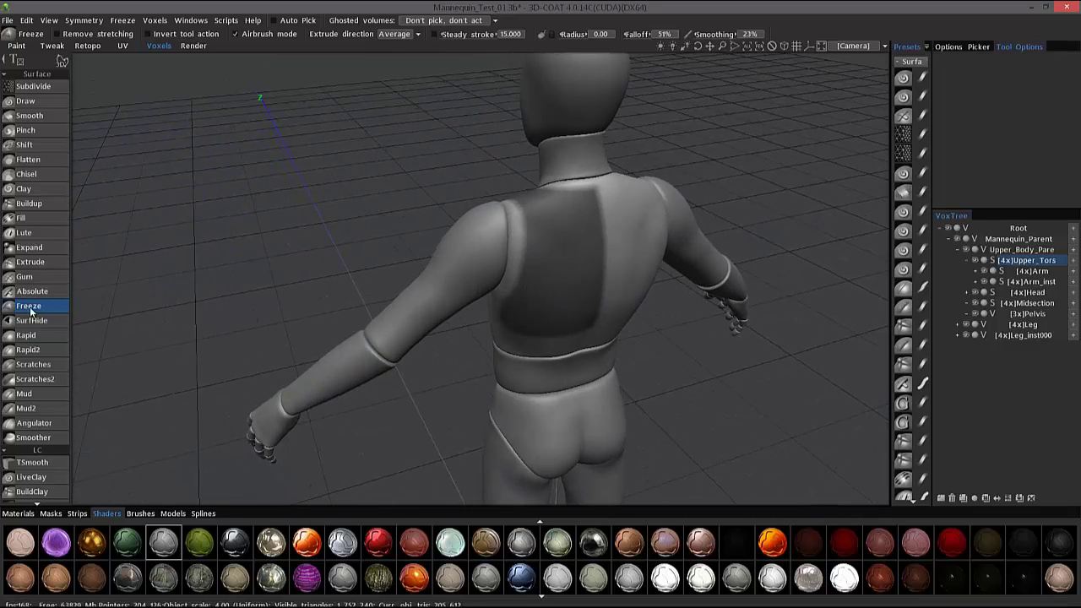
Step: Activate the VoxLayer tool for the frozen area of the upper torso
drag(76, 397, 109, 355)
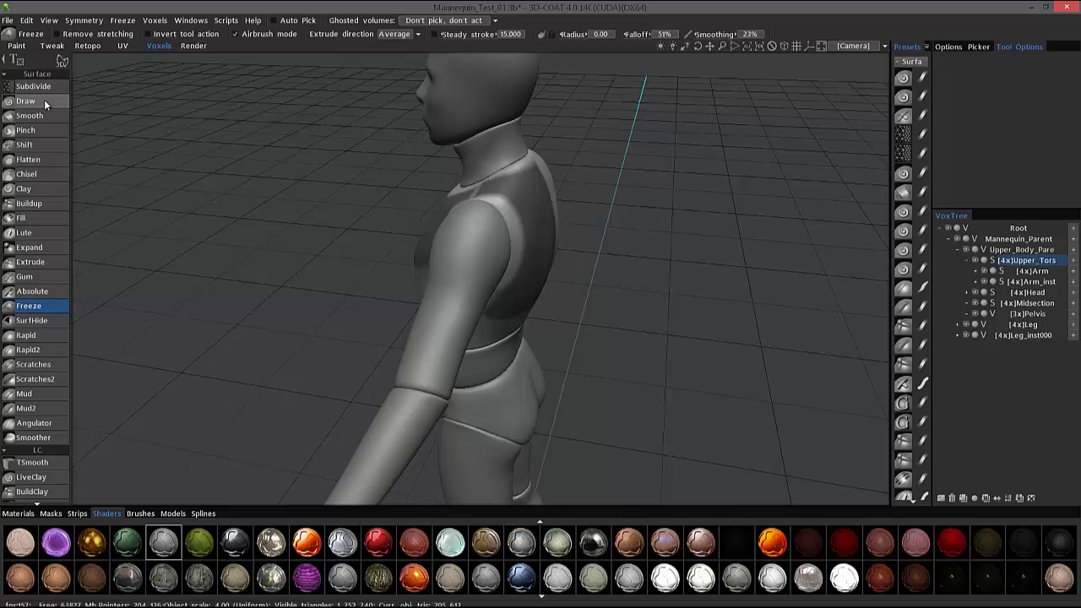
scroll(38, 454, down, 10)
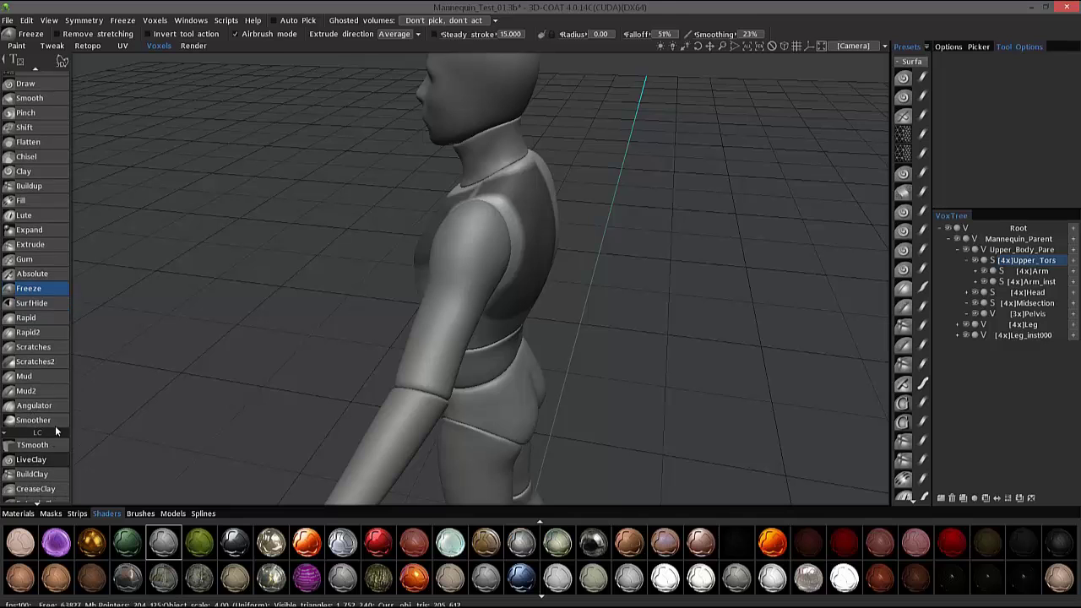
scroll(45, 407, down, 10)
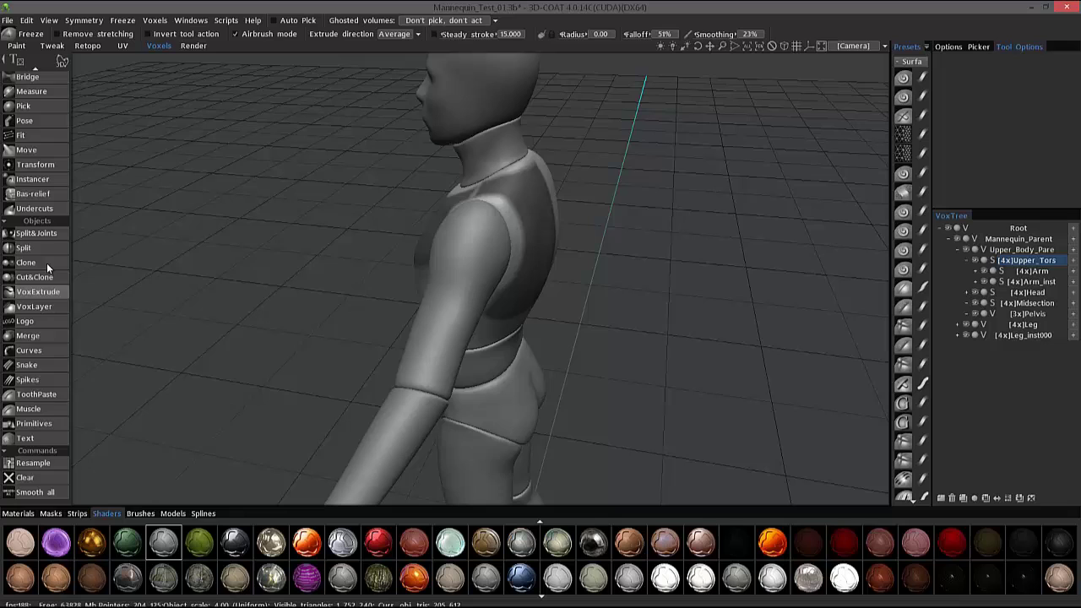
scroll(46, 110, up, 10)
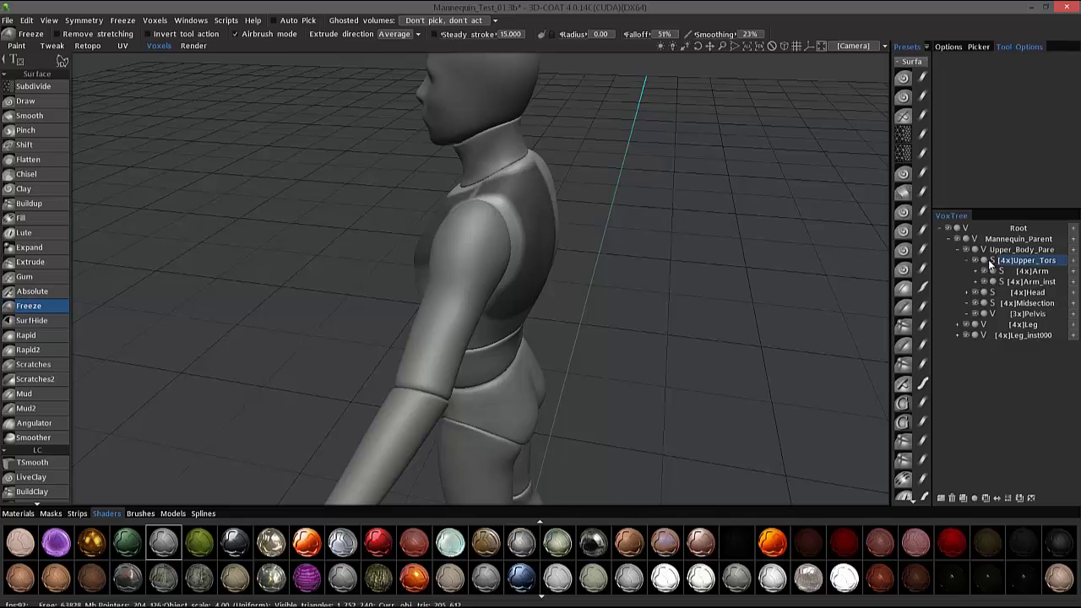
scroll(34, 405, down, 10)
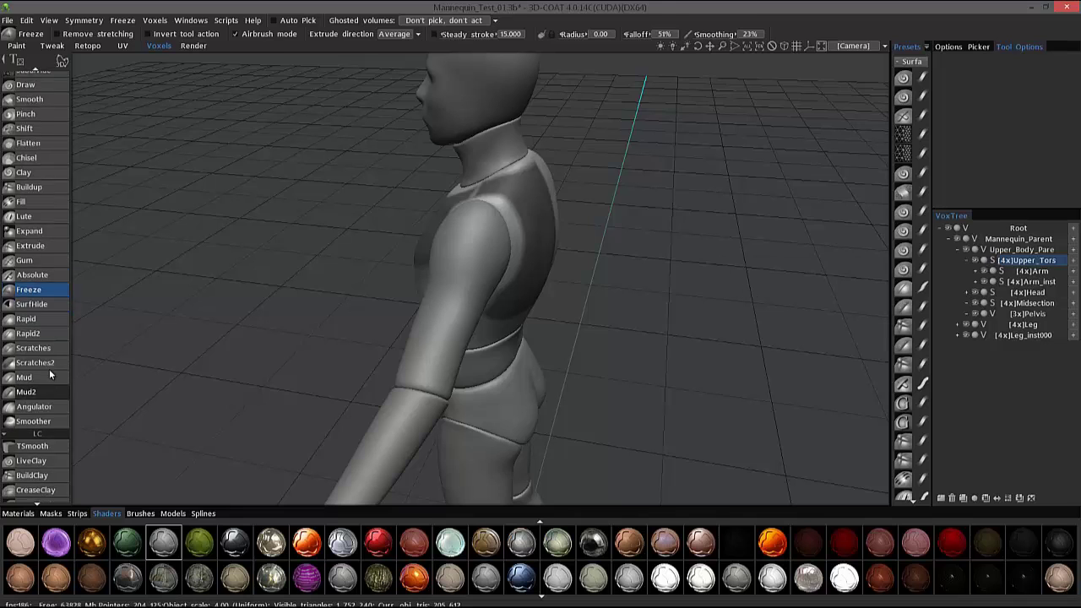
scroll(35, 326, down, 5)
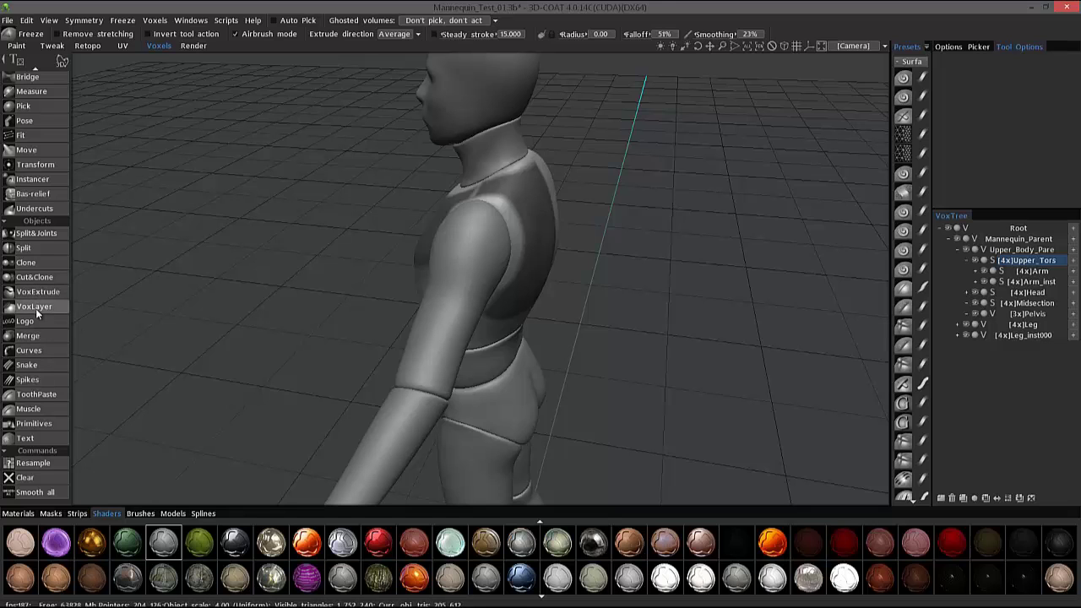
alt+drag(453, 213, 468, 219)
middle_drag(467, 215, 84, 295)
click(44, 306)
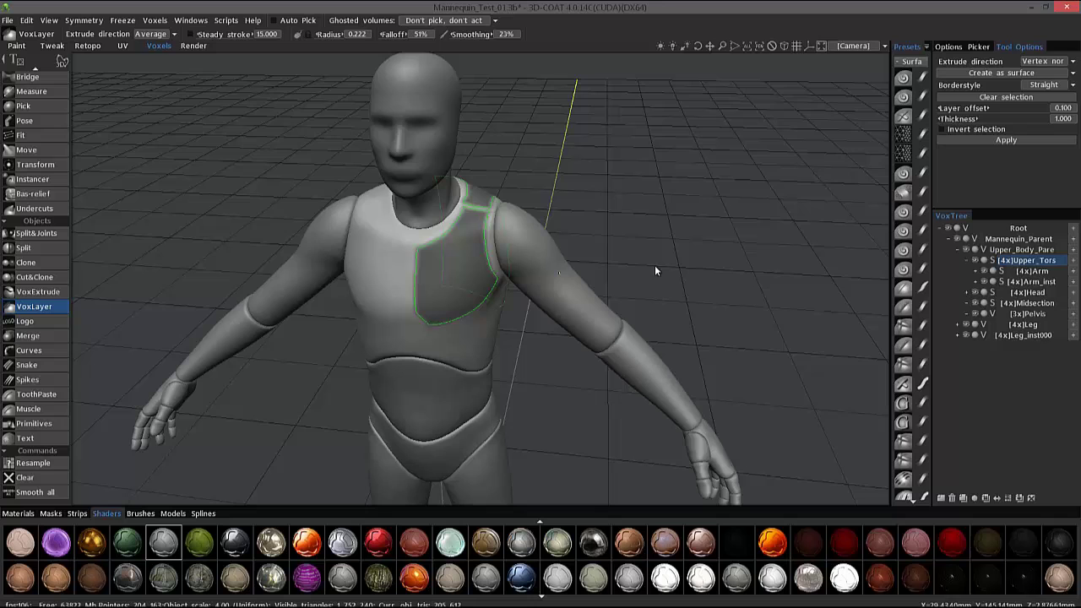
Step: Set VoxLayer to Auto-Voxelize and generate the armour plate as a new layer from the frozen area
middle_drag(655, 265, 451, 248)
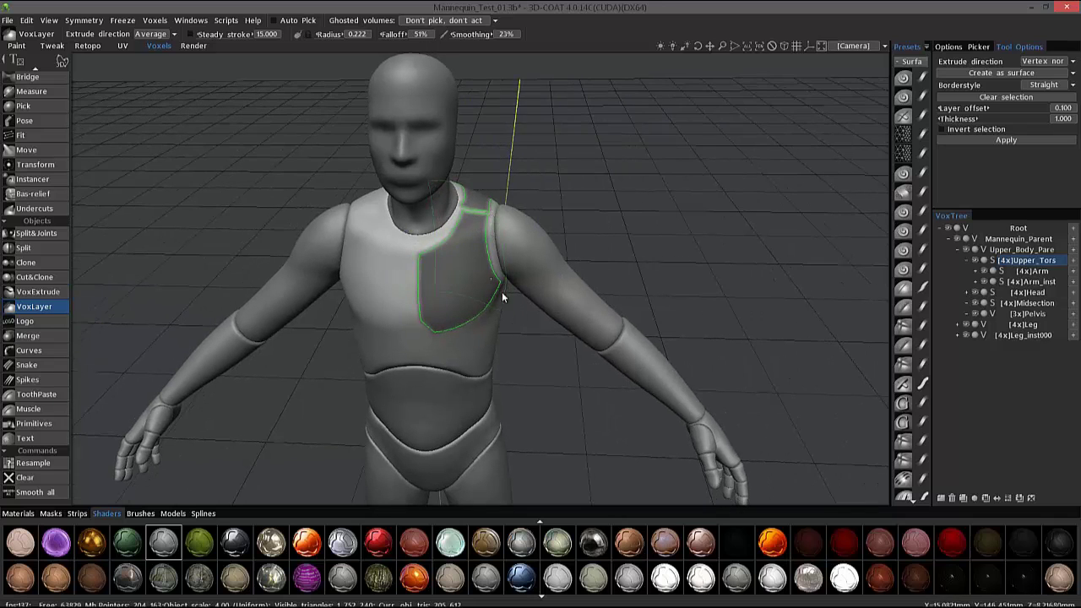
mouse_move(502, 291)
middle_down()
mouse_move(434, 342)
mouse_move(419, 265)
middle_up()
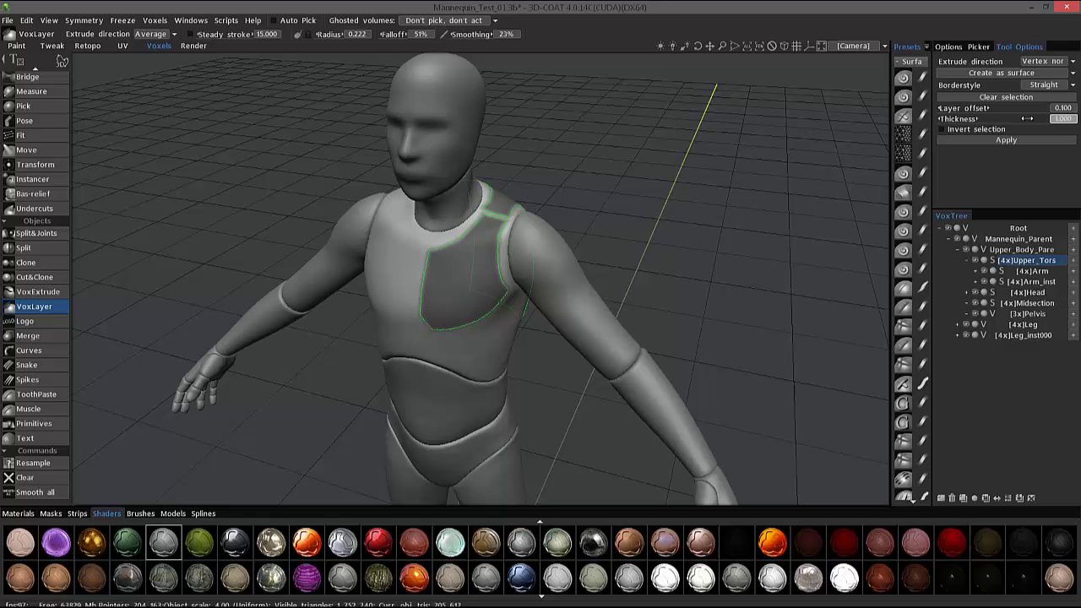
alt+drag(460, 236, 480, 251)
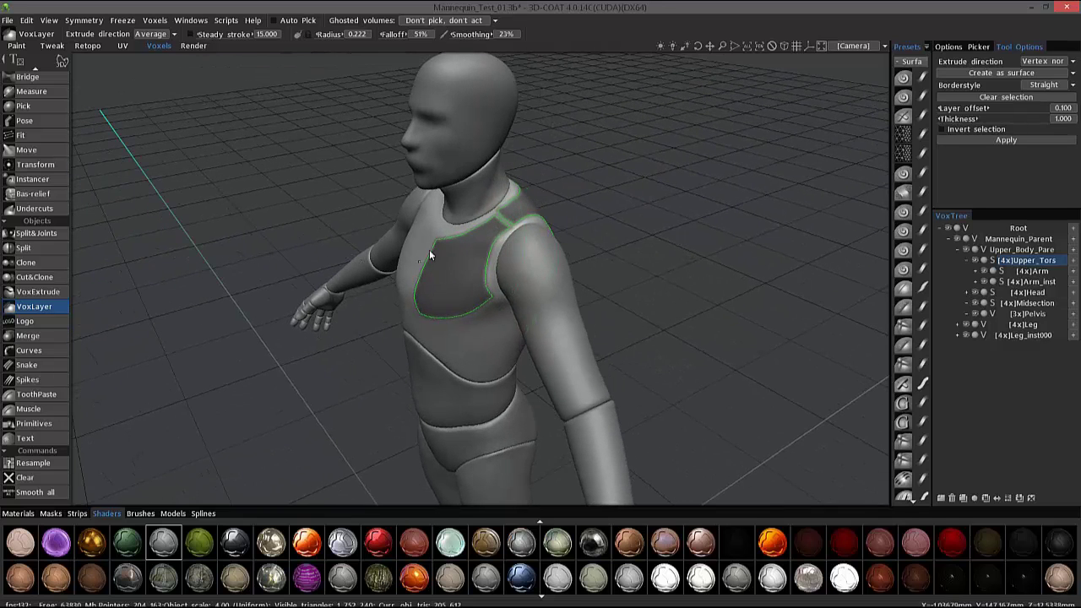
drag(392, 288, 465, 299)
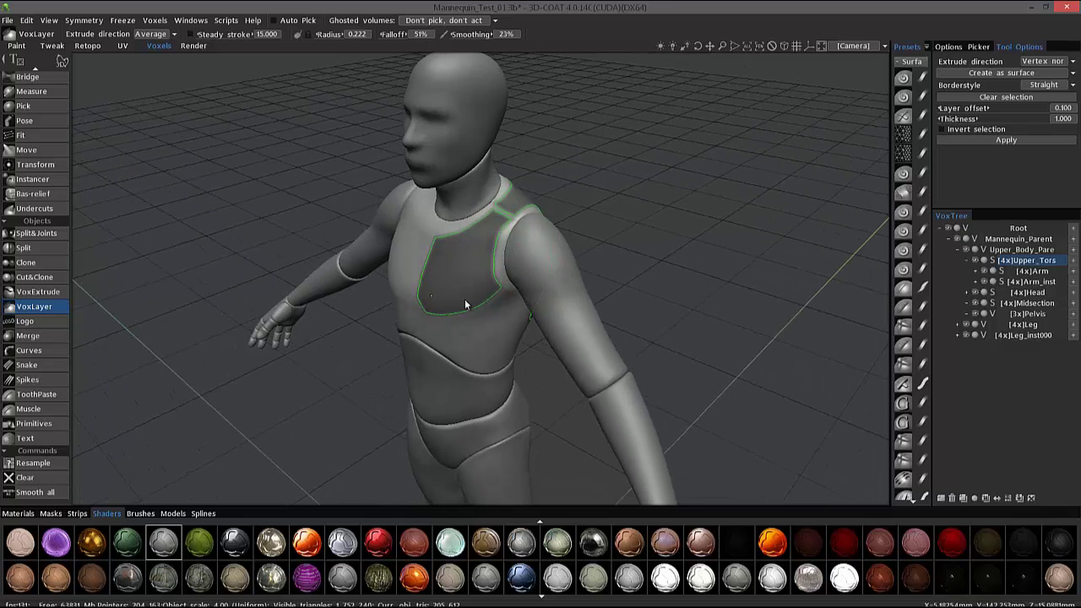
click(1002, 73)
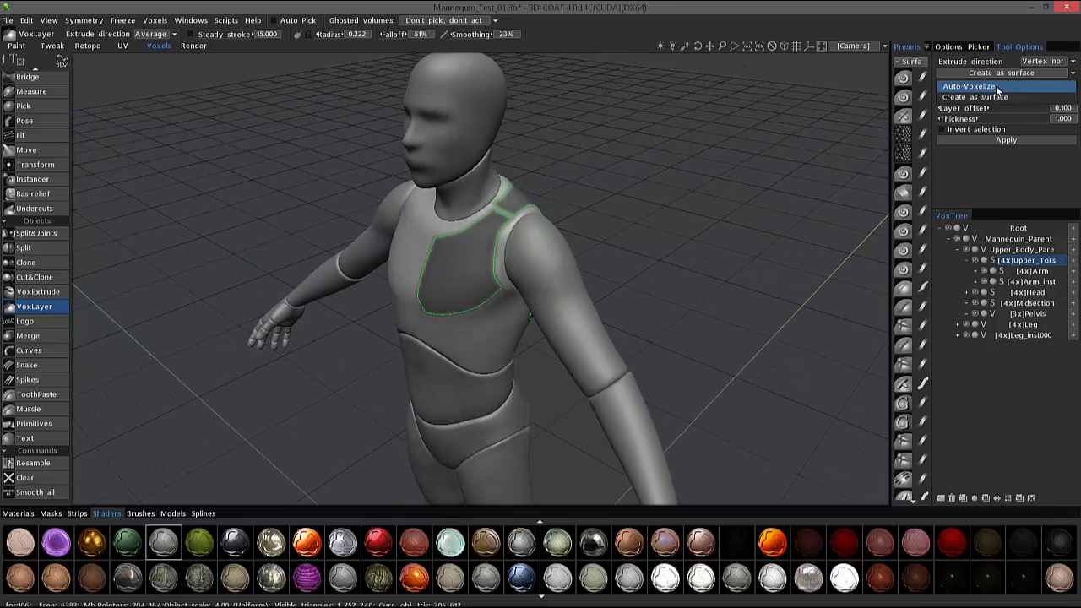
click(1001, 85)
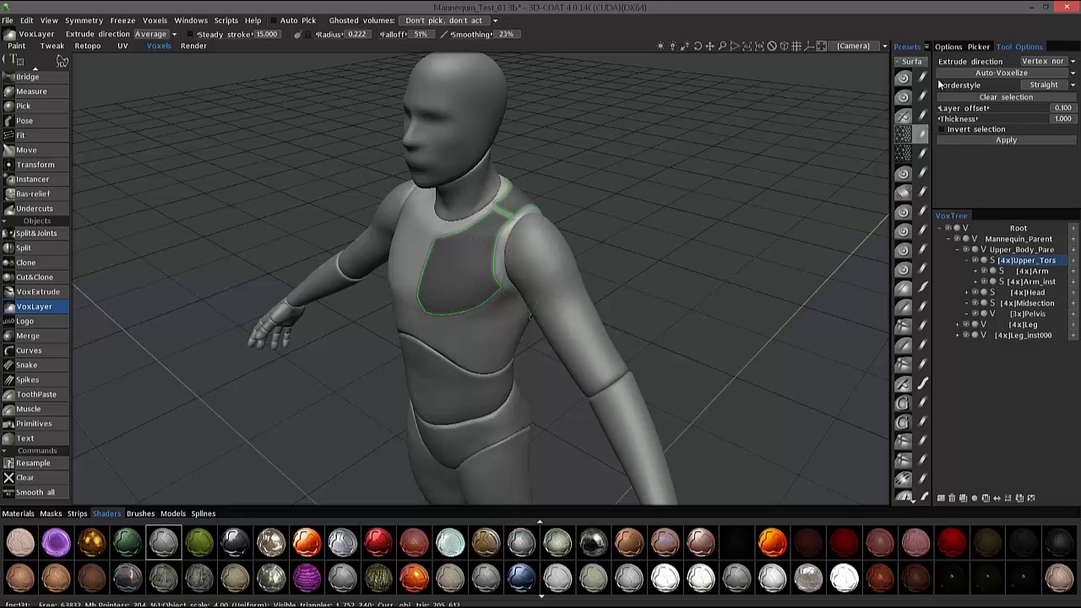
click(1012, 140)
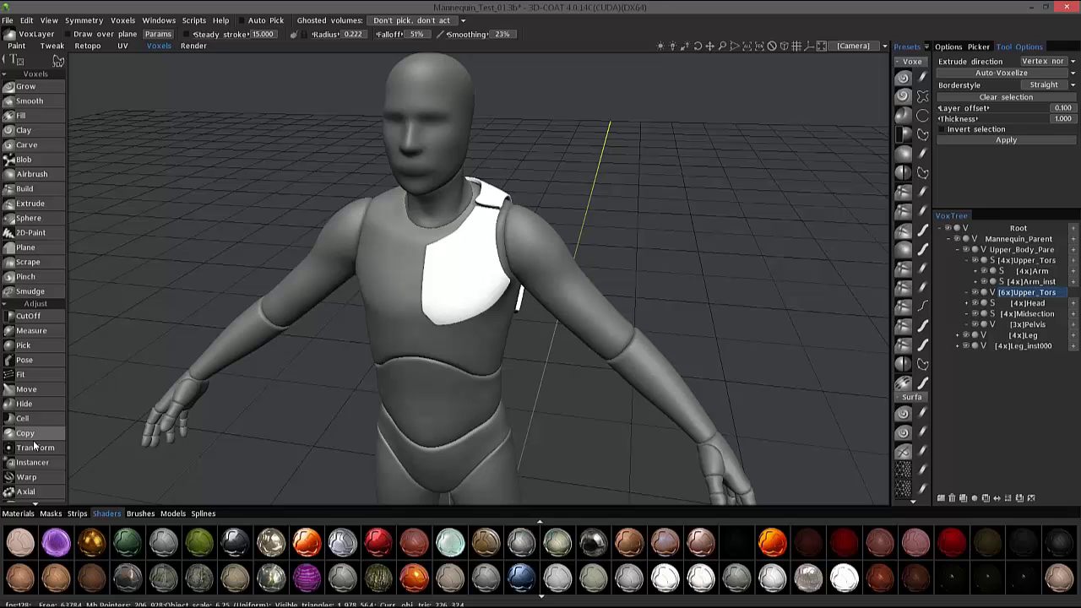
Step: Examine the generated armour plate on the mannequin's upper torso from the front, side and shoulder
scroll(36, 343, down, 10)
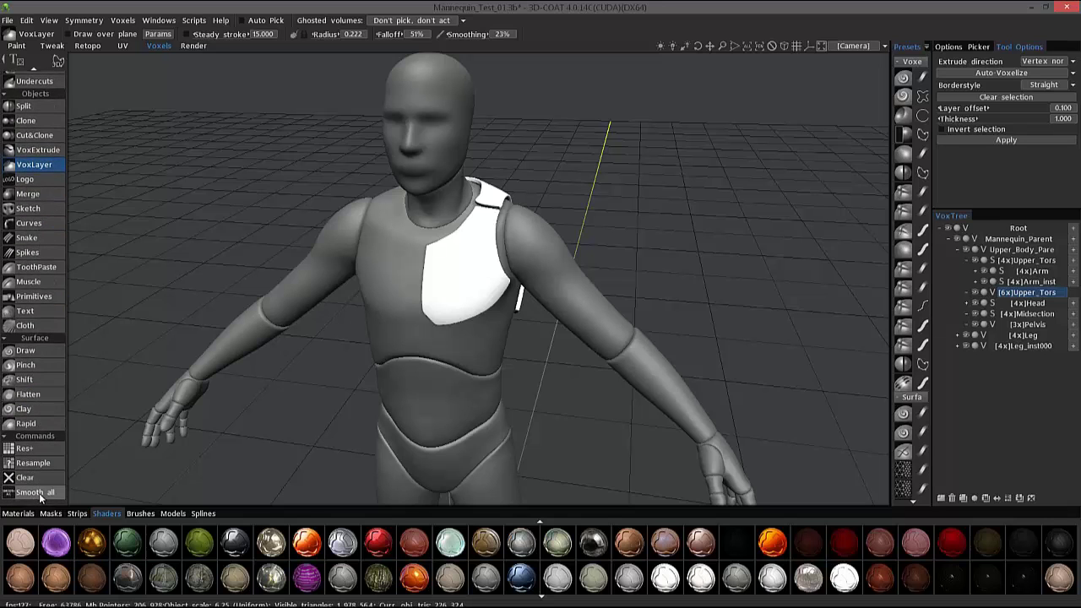
alt+drag(341, 248, 189, 353)
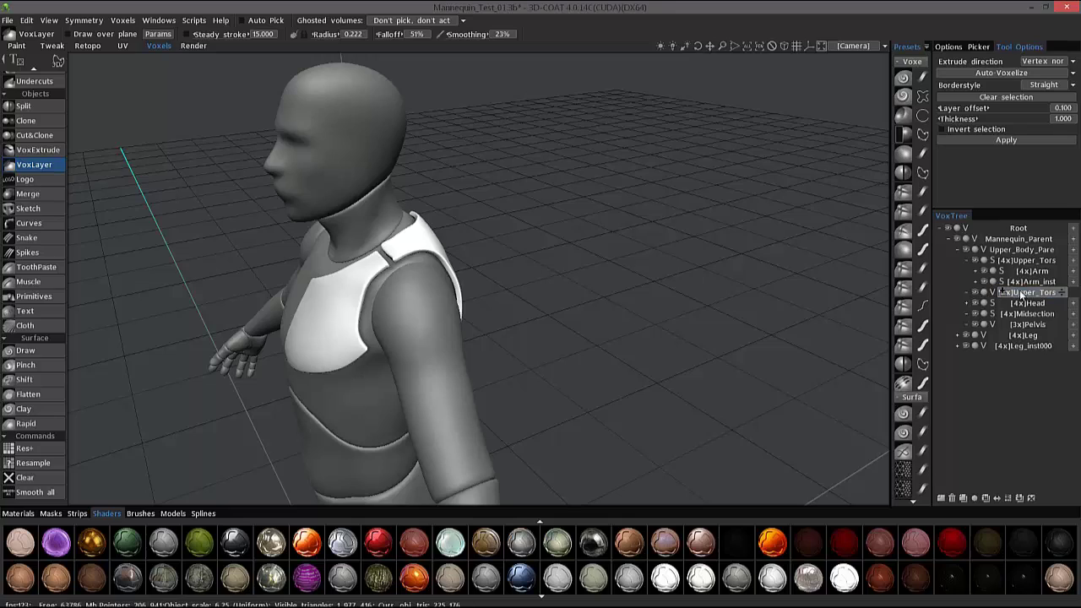
alt+drag(603, 310, 642, 291)
drag(118, 312, 422, 241)
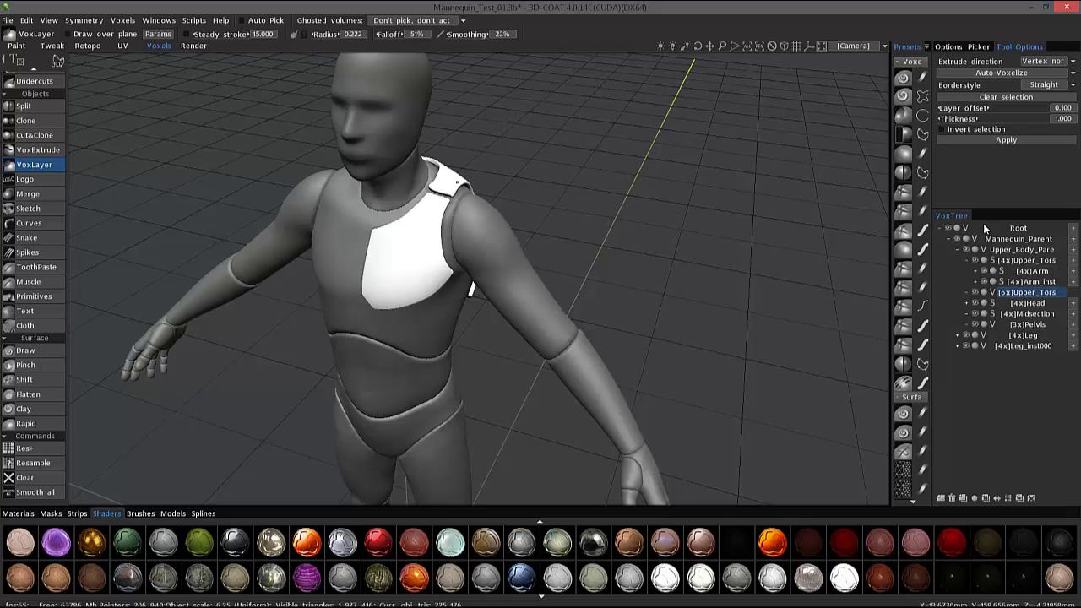
click(996, 296)
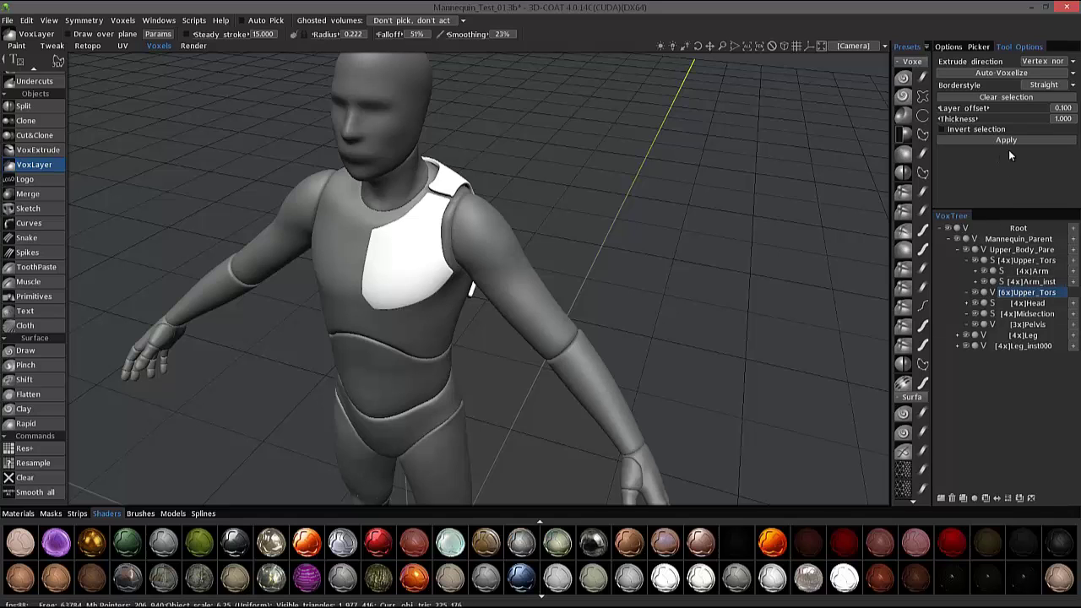
drag(657, 280, 587, 264)
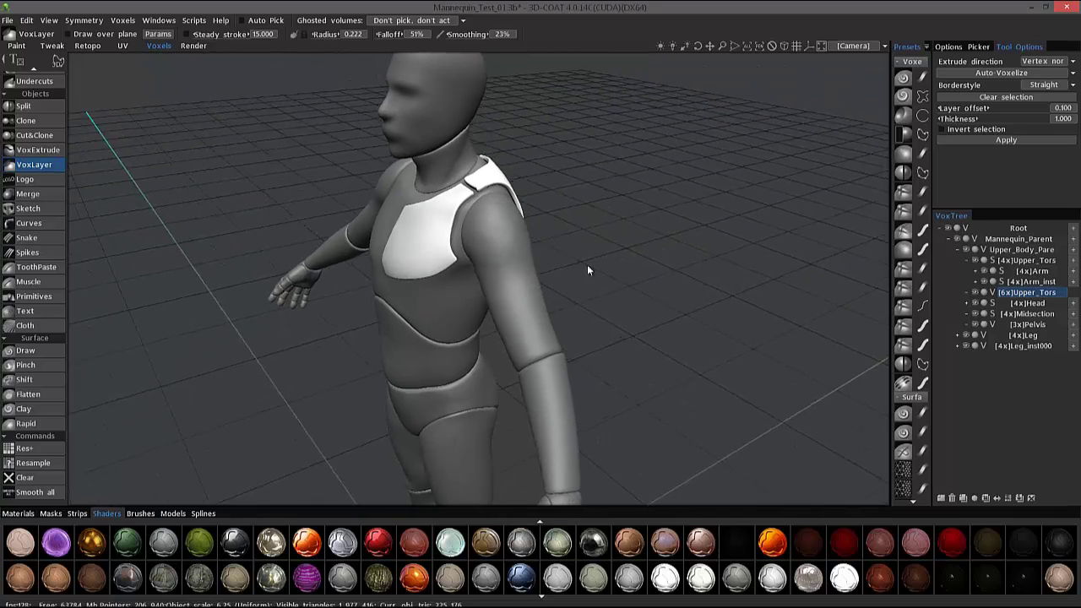
click(38, 491)
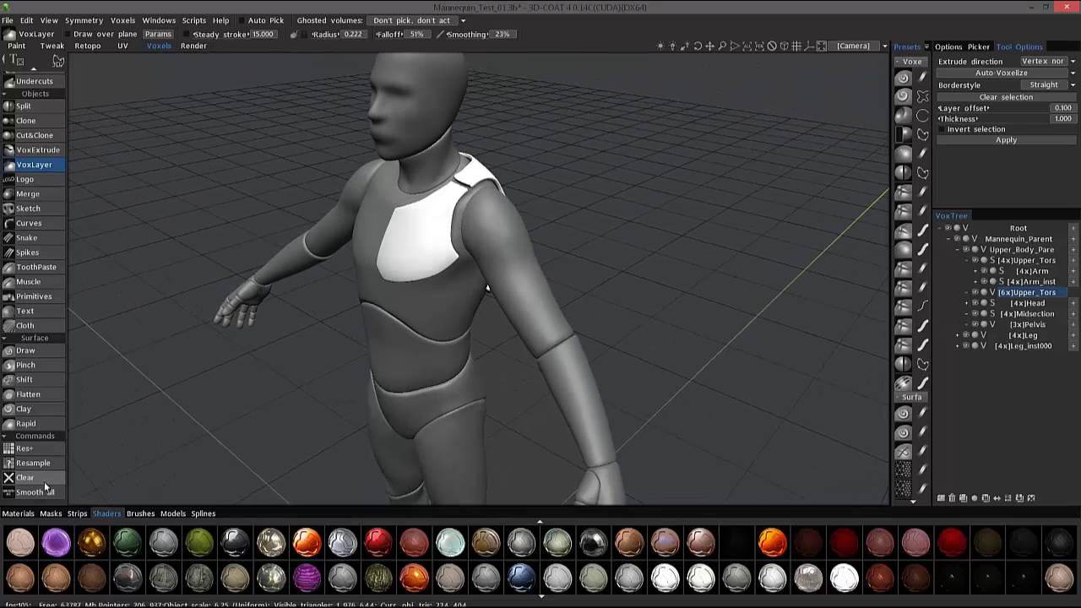
drag(146, 464, 431, 268)
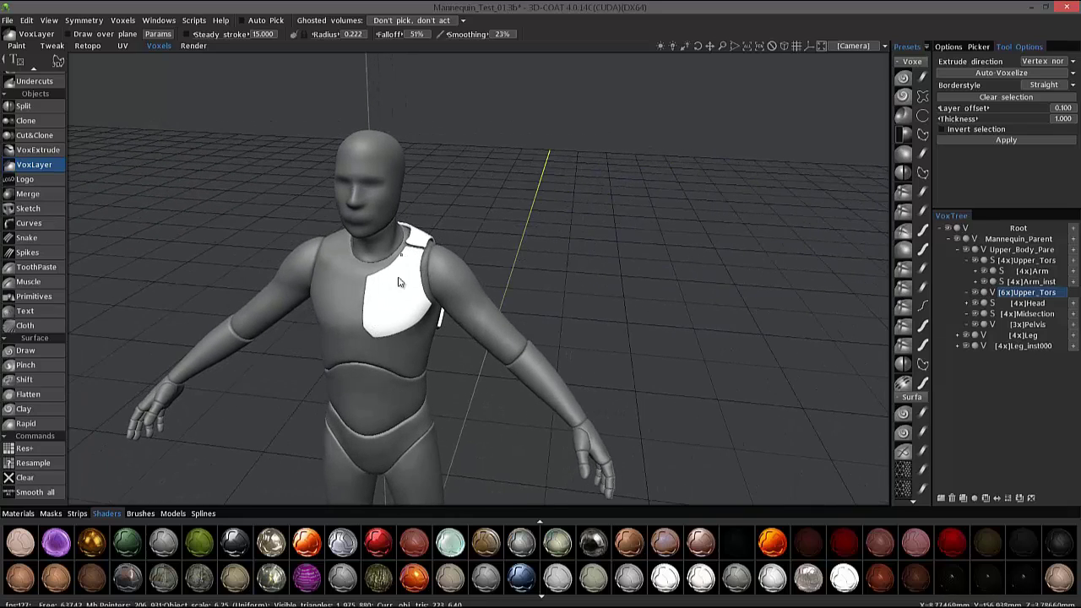
alt+drag(403, 336, 382, 343)
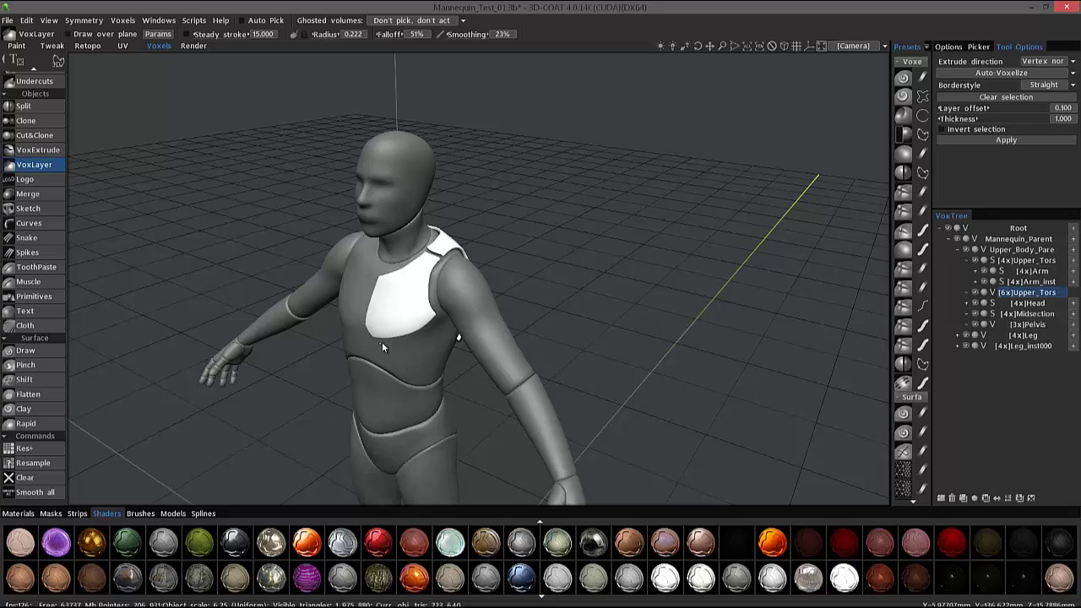
right_drag(431, 324, 588, 315)
alt+drag(498, 283, 375, 269)
alt+drag(428, 243, 429, 242)
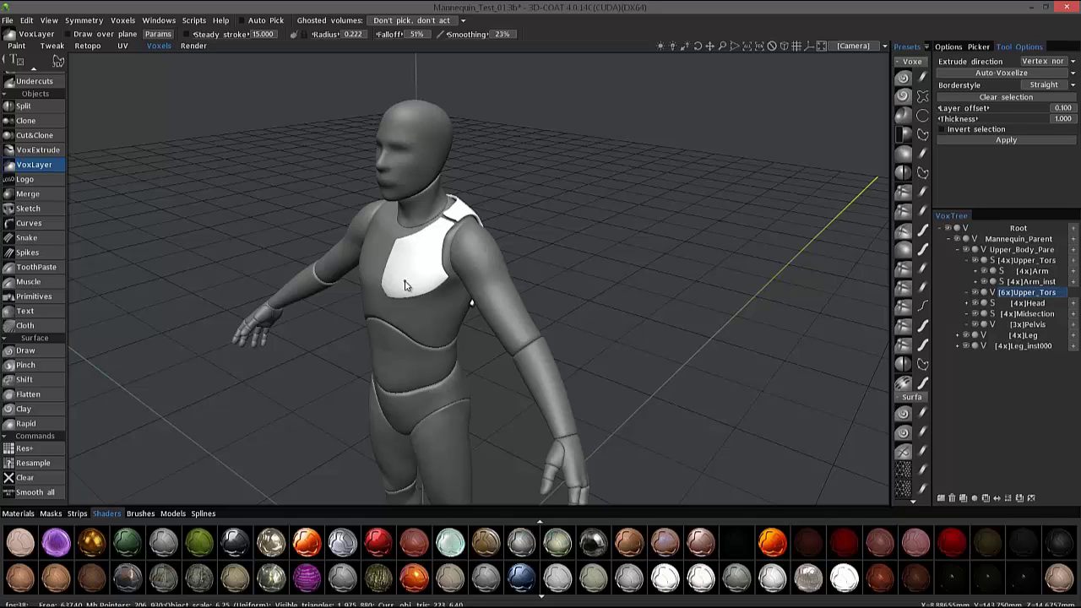
alt+drag(405, 286, 425, 250)
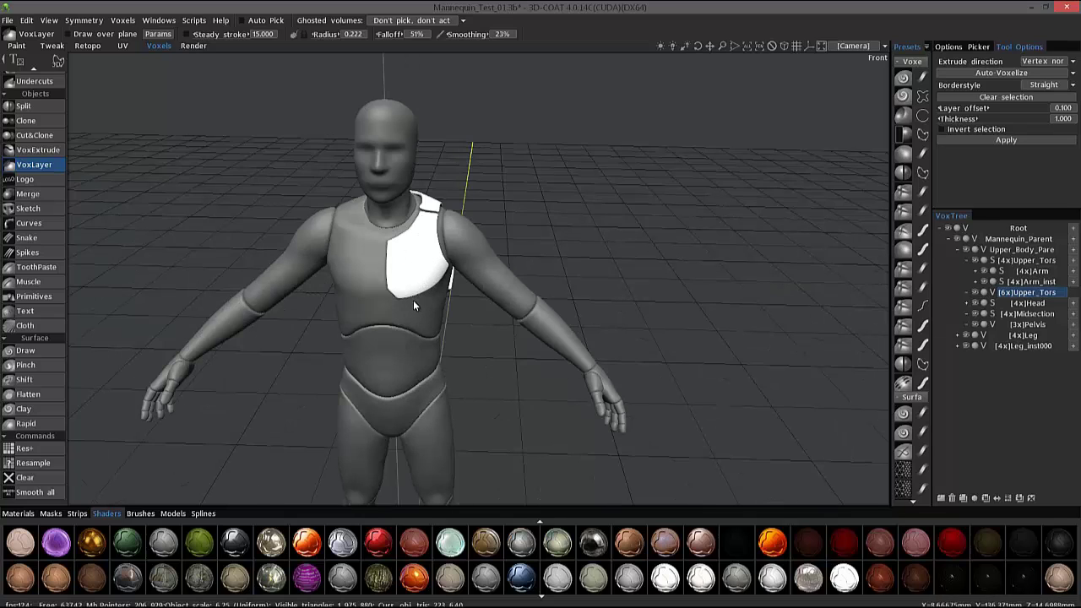
Step: Switch to the Paint room and add a new paint layer above Layer 0
click(15, 45)
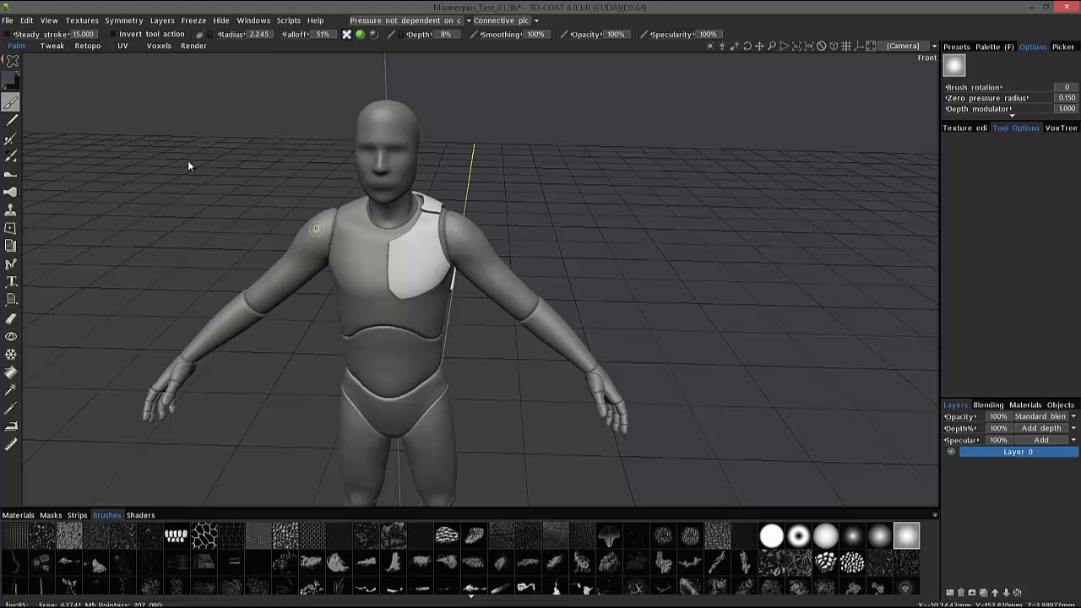
drag(188, 164, 937, 177)
key(KP_1)
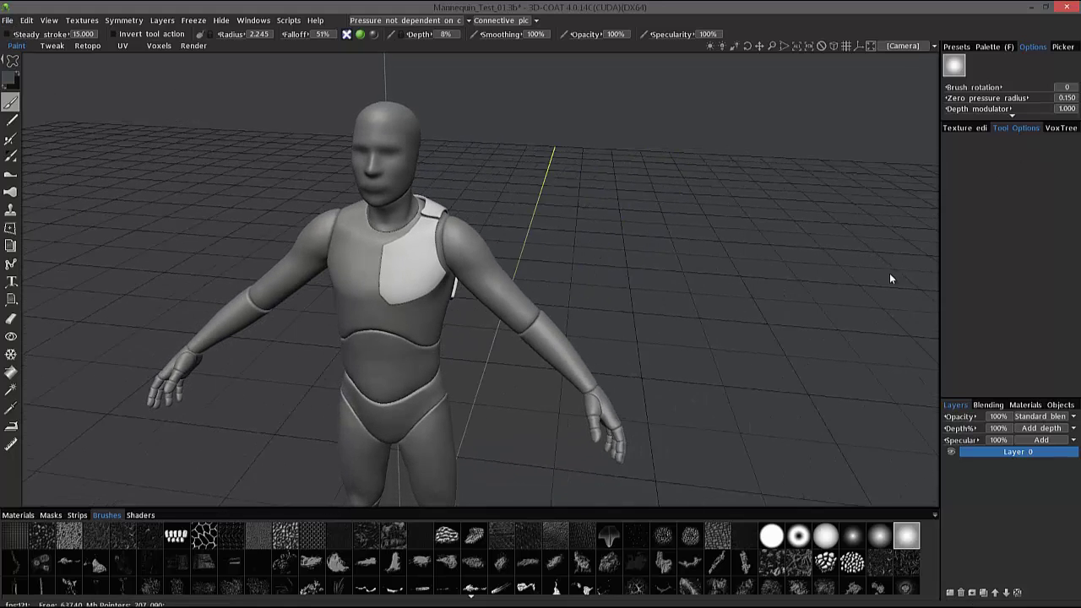
click(950, 592)
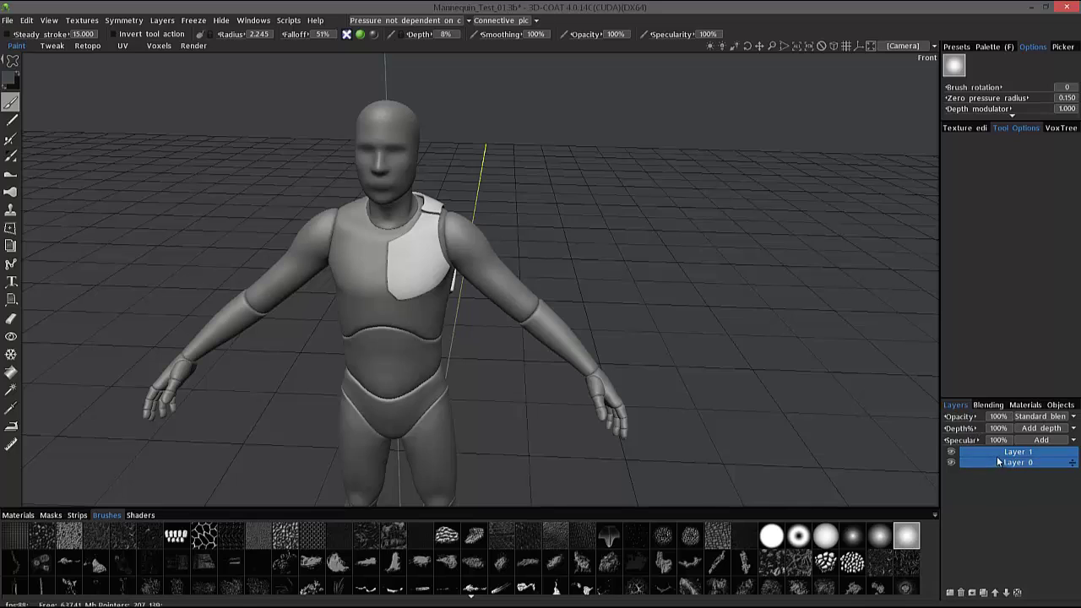
Step: Hide the armour plate volume and make the mannequin's 4x upper torso volume the current one
click(1059, 128)
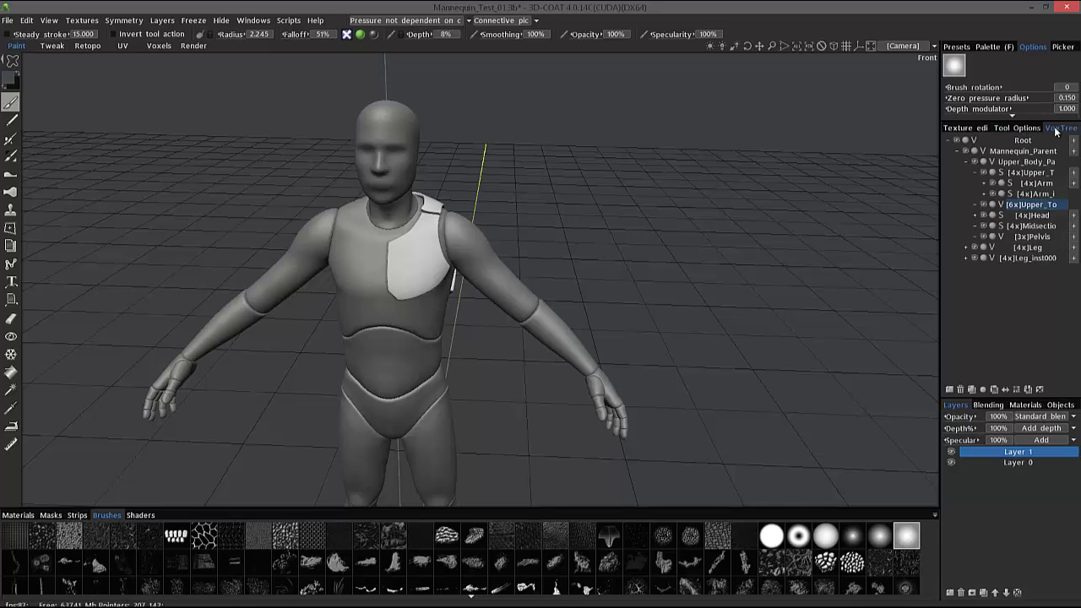
click(985, 206)
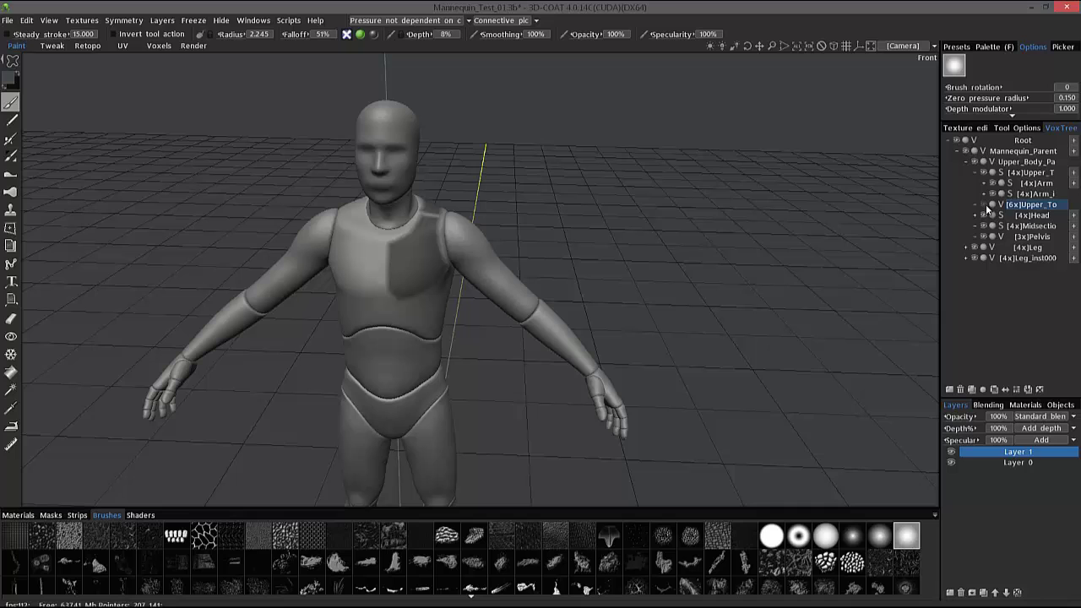
click(1028, 174)
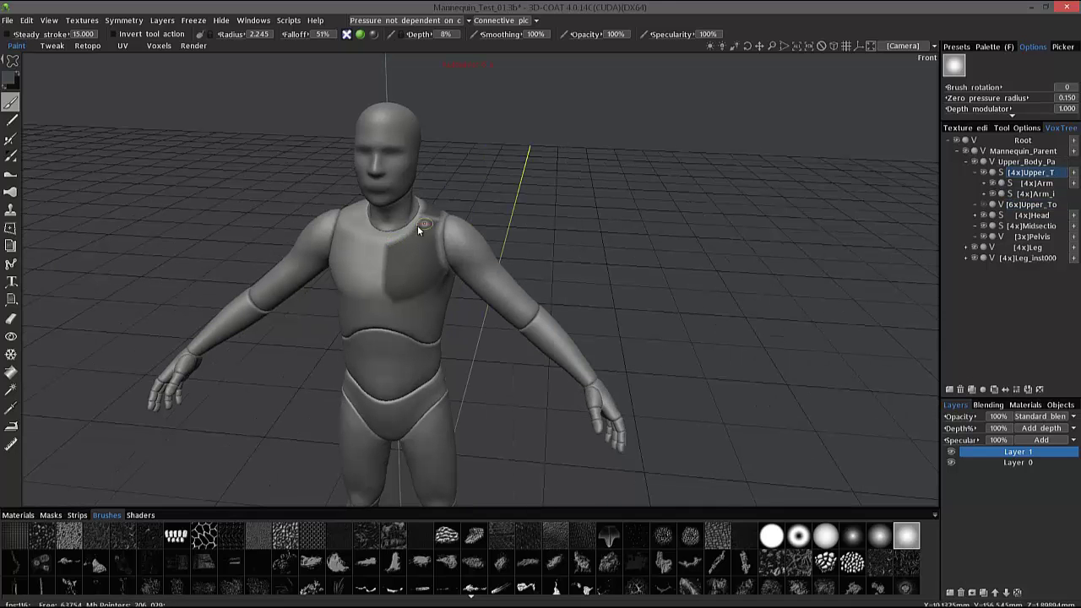
middle_drag(415, 290, 397, 250)
Step: Save the mannequin scene and examine the frozen area on the upper torso
key(ctrl+s)
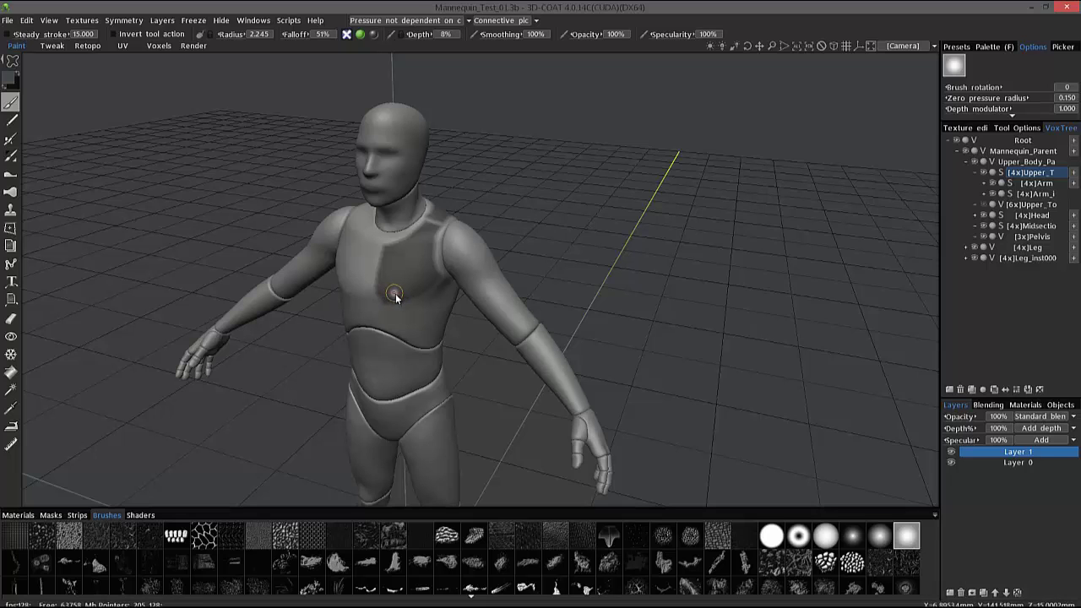
middle_drag(394, 277, 417, 239)
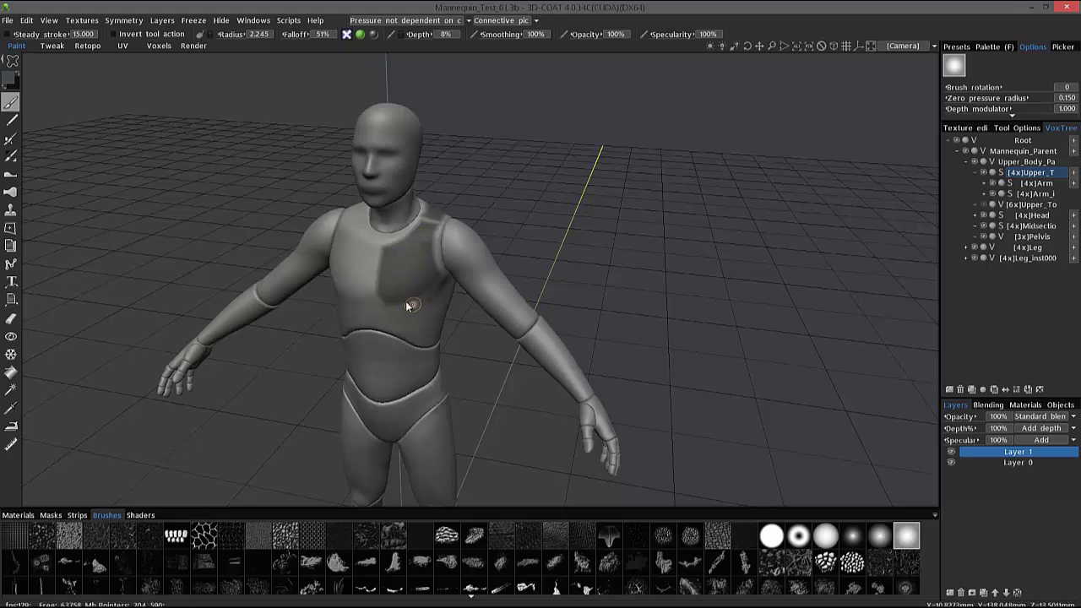
middle_drag(406, 305, 424, 223)
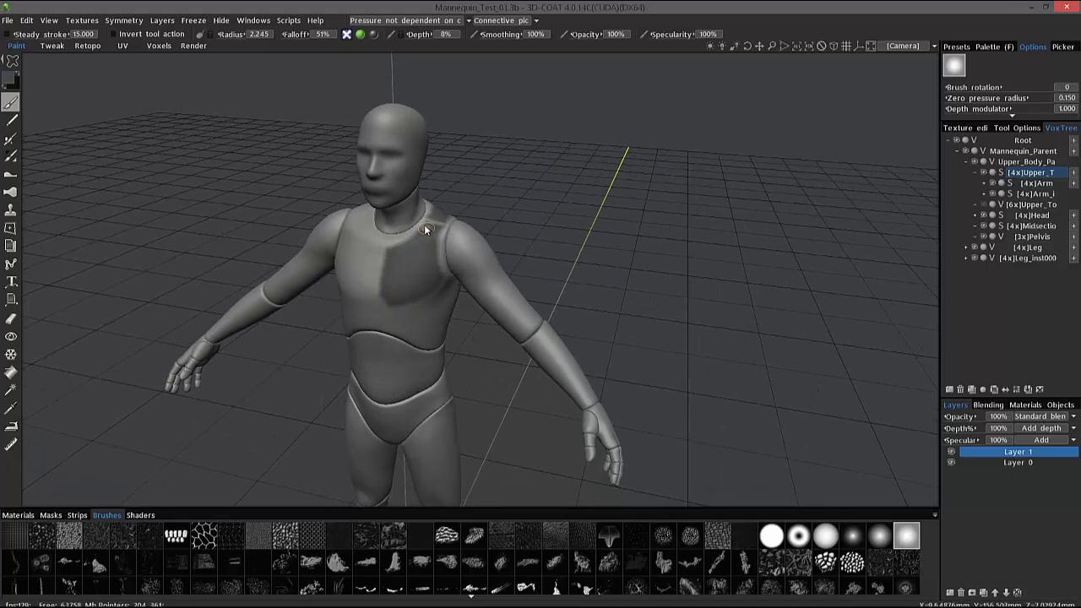
middle_drag(392, 307, 589, 271)
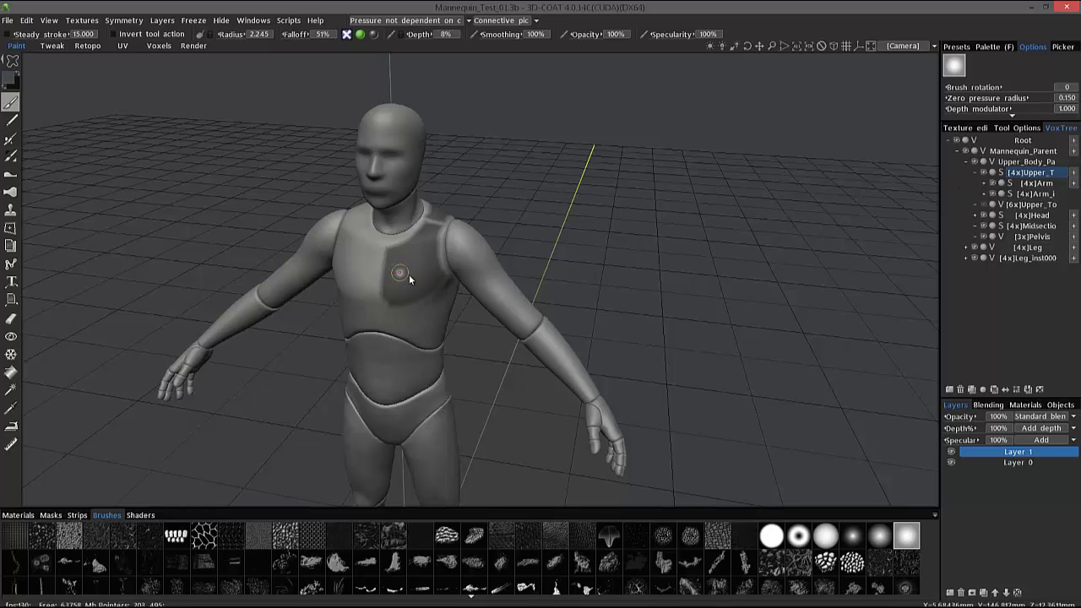
Step: Isolate the upper torso volume by hiding all other volumes of the mannequin
key(alt)
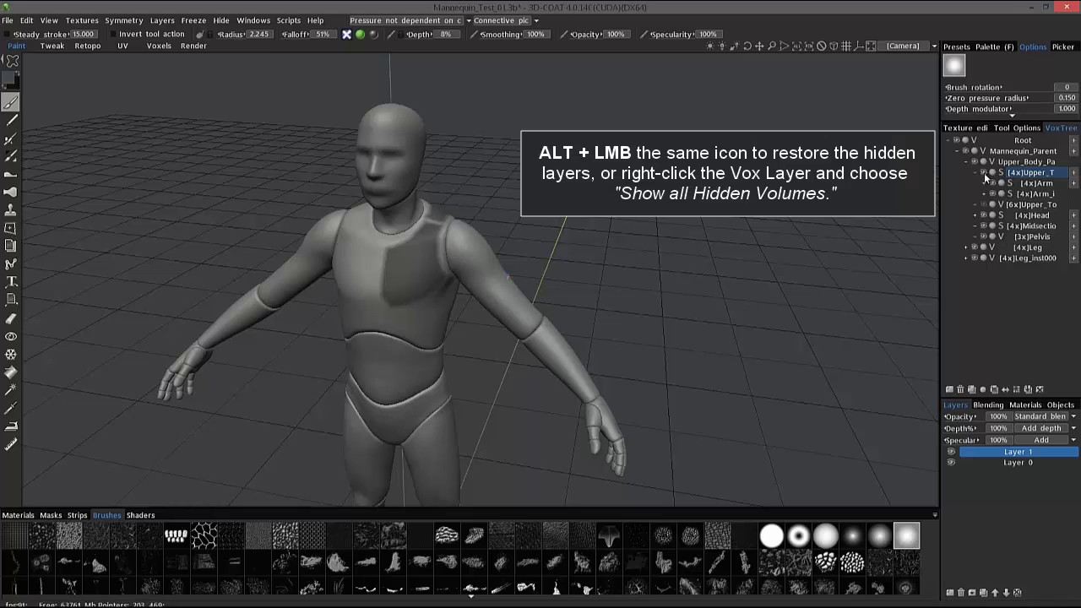
alt+click(985, 173)
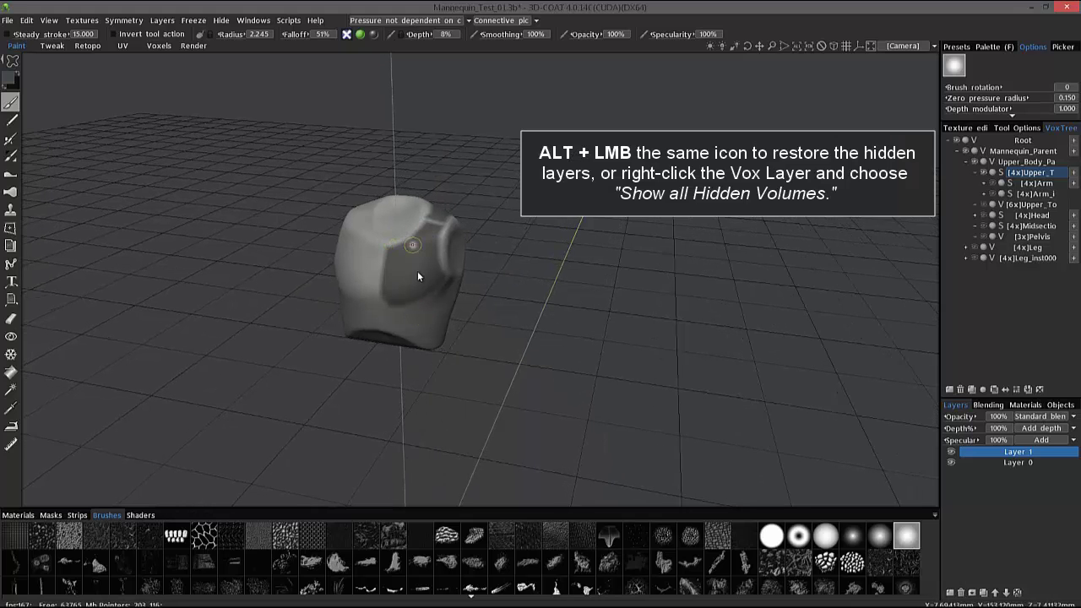
alt+drag(417, 274, 598, 324)
alt+right_drag(598, 324, 337, 263)
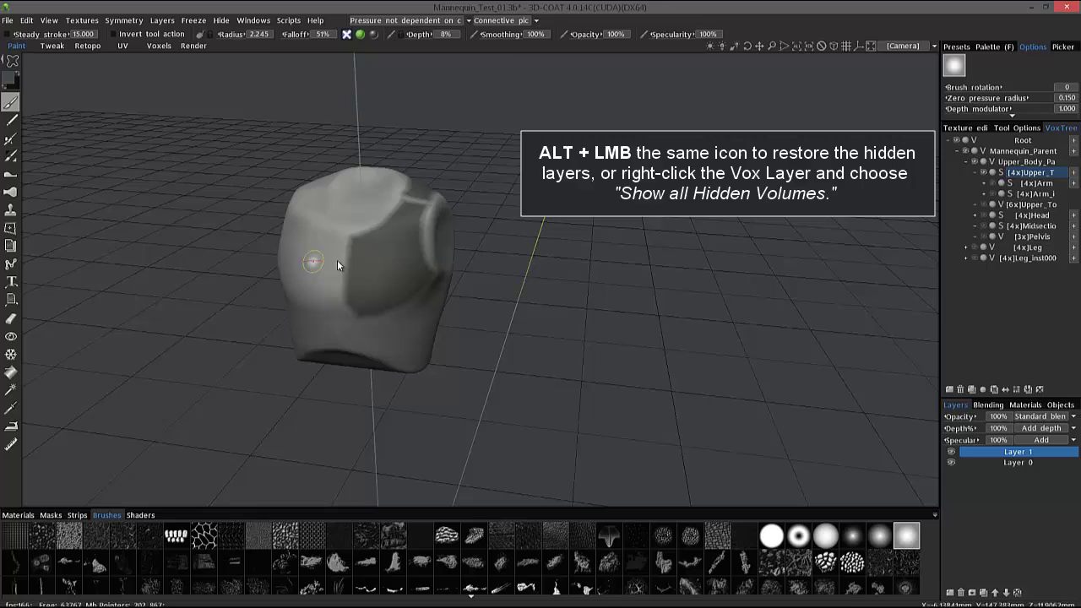
middle_drag(337, 260, 324, 241)
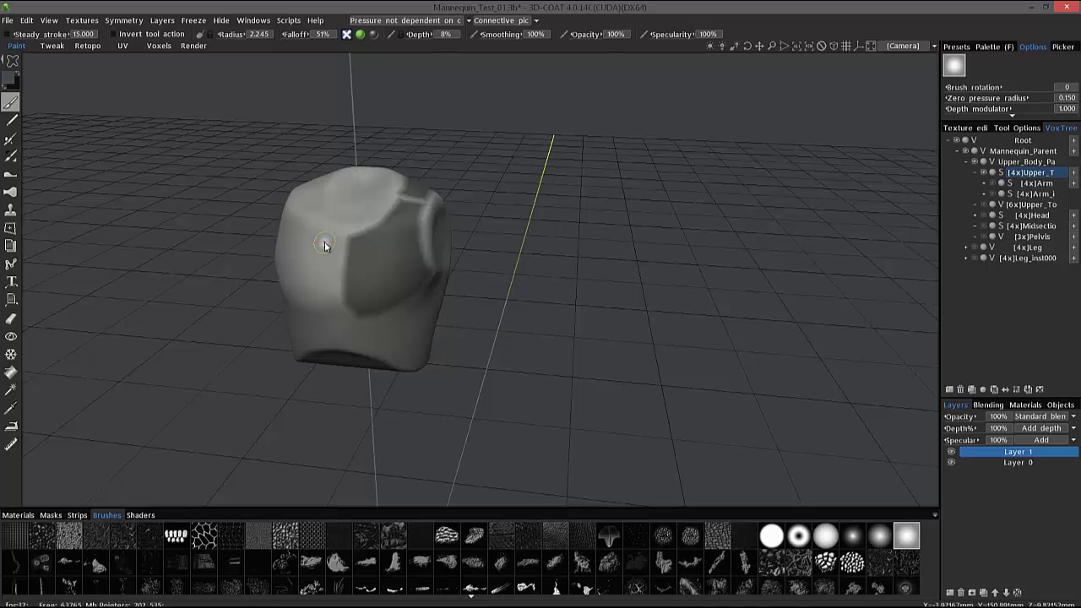
Step: Invert the freeze selection so the upper torso is frozen everywhere except the plate area
click(197, 20)
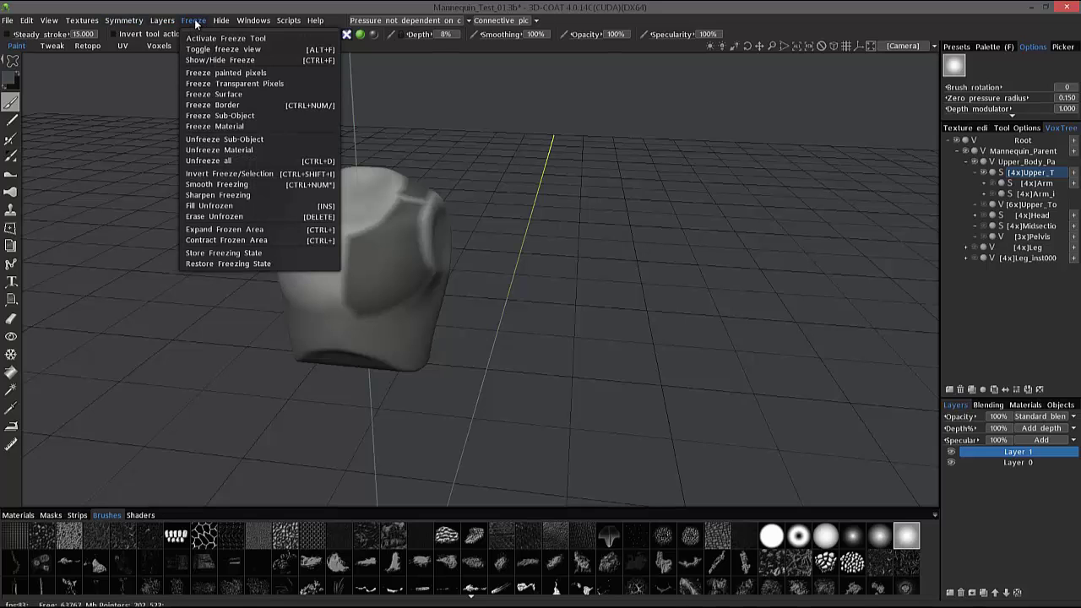
click(232, 175)
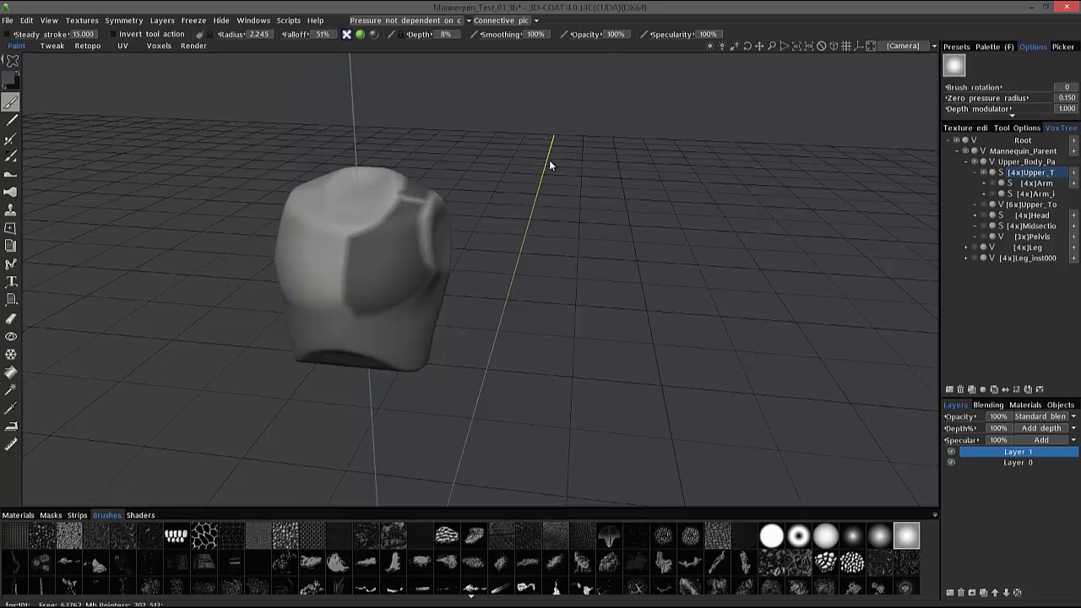
key(ctrl+shift+i)
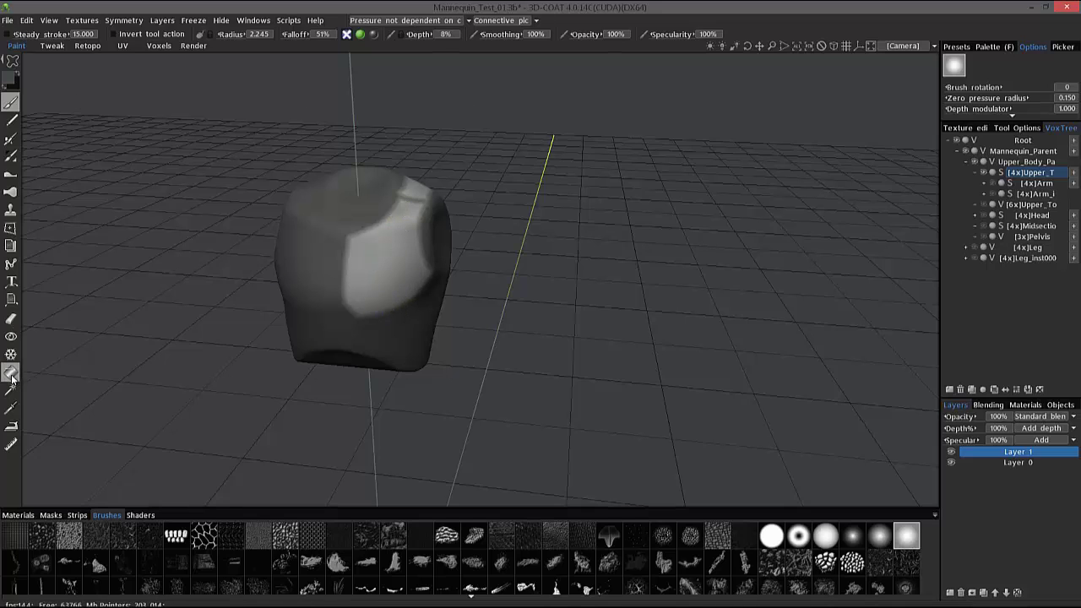
Step: Paint the unfrozen plate area of the upper torso with a dark blue-grey metallic finish on Layer 1
click(13, 64)
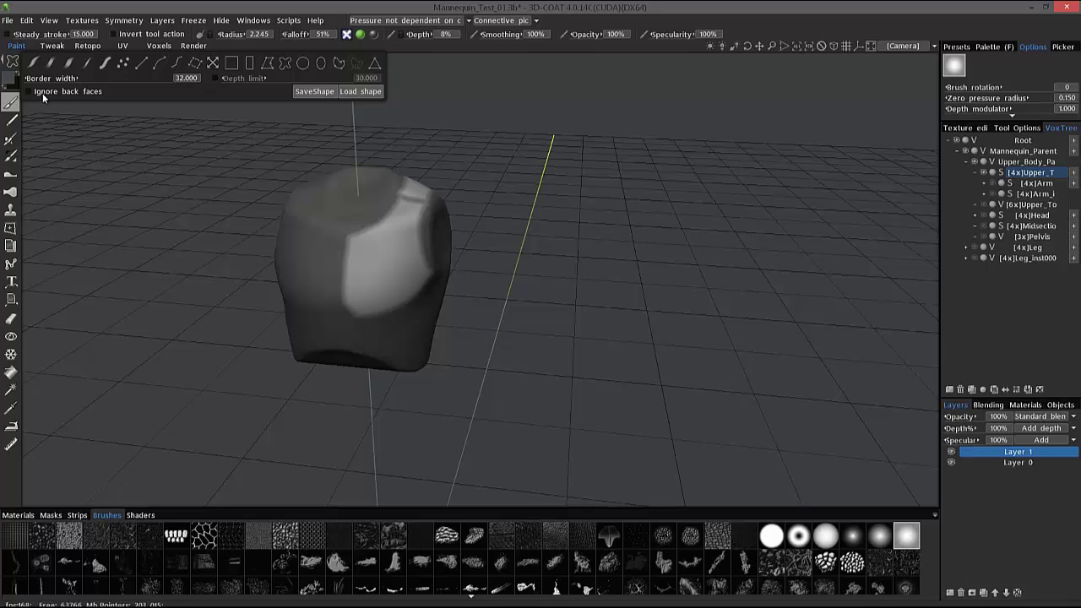
drag(504, 174, 656, 165)
right_drag(655, 164, 405, 381)
click(11, 64)
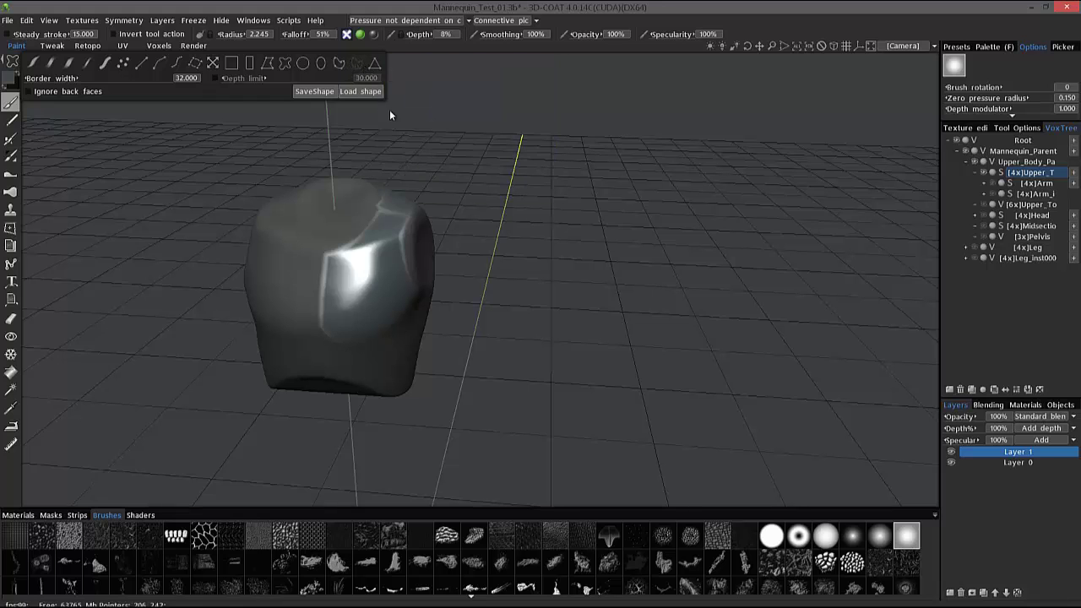
mouse_move(390, 110)
right_down()
mouse_move(362, 248)
mouse_move(379, 386)
mouse_move(359, 359)
right_up()
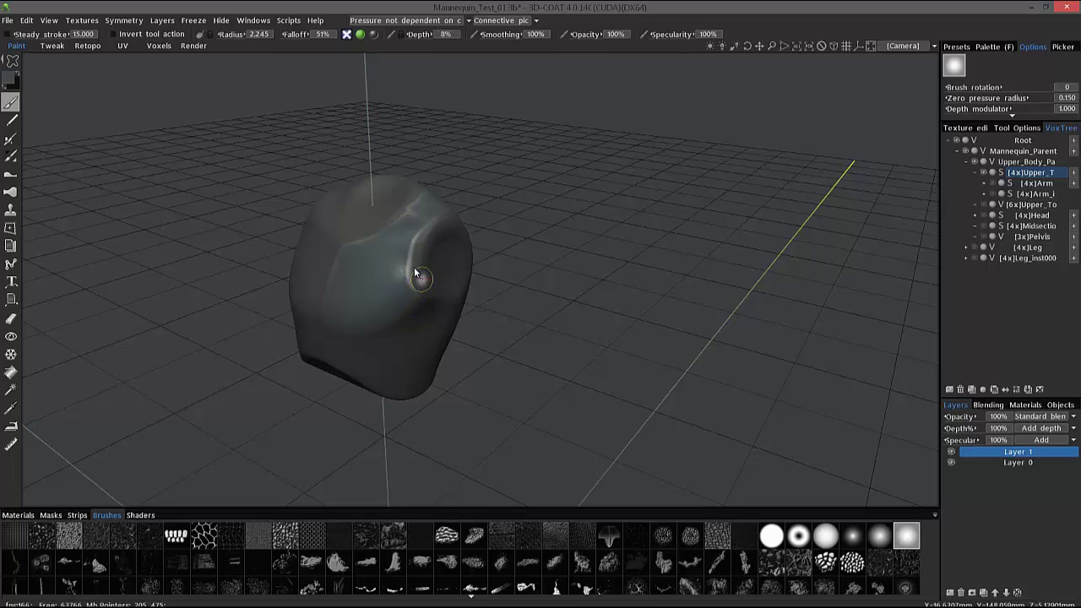
mouse_move(415, 275)
shift+mouse_down()
mouse_move(415, 242)
mouse_move(415, 302)
shift+mouse_up()
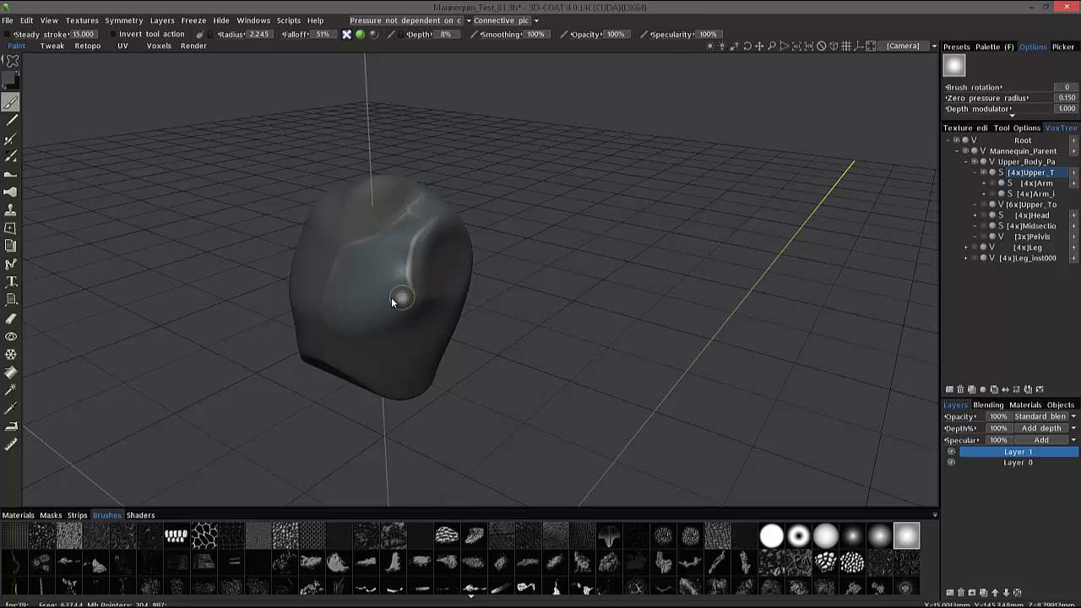
alt+drag(325, 337, 323, 336)
mouse_move(321, 335)
right_down()
mouse_move(349, 335)
mouse_move(337, 337)
right_up()
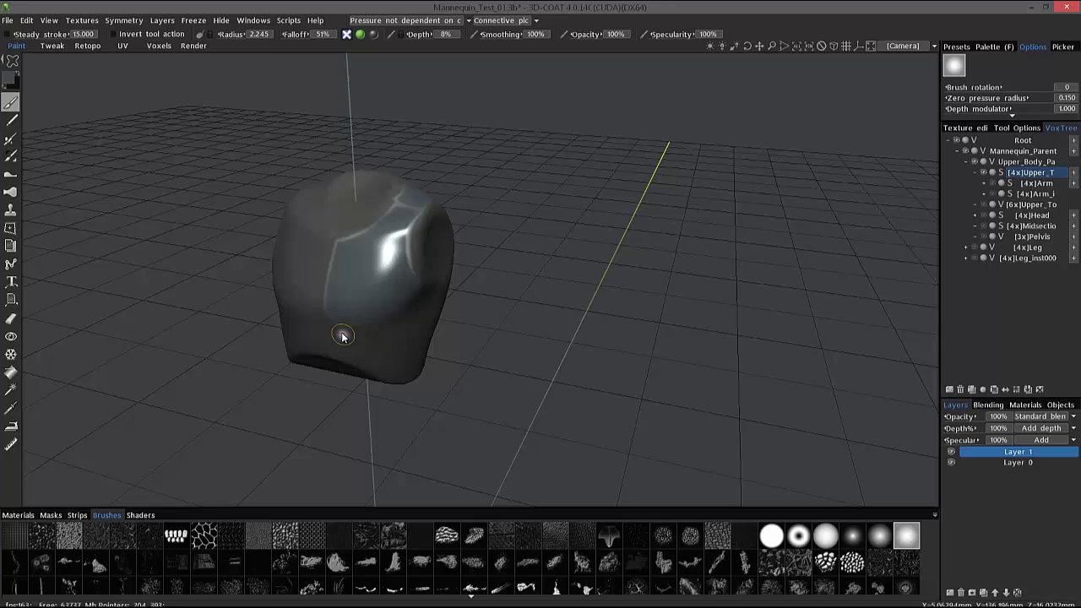